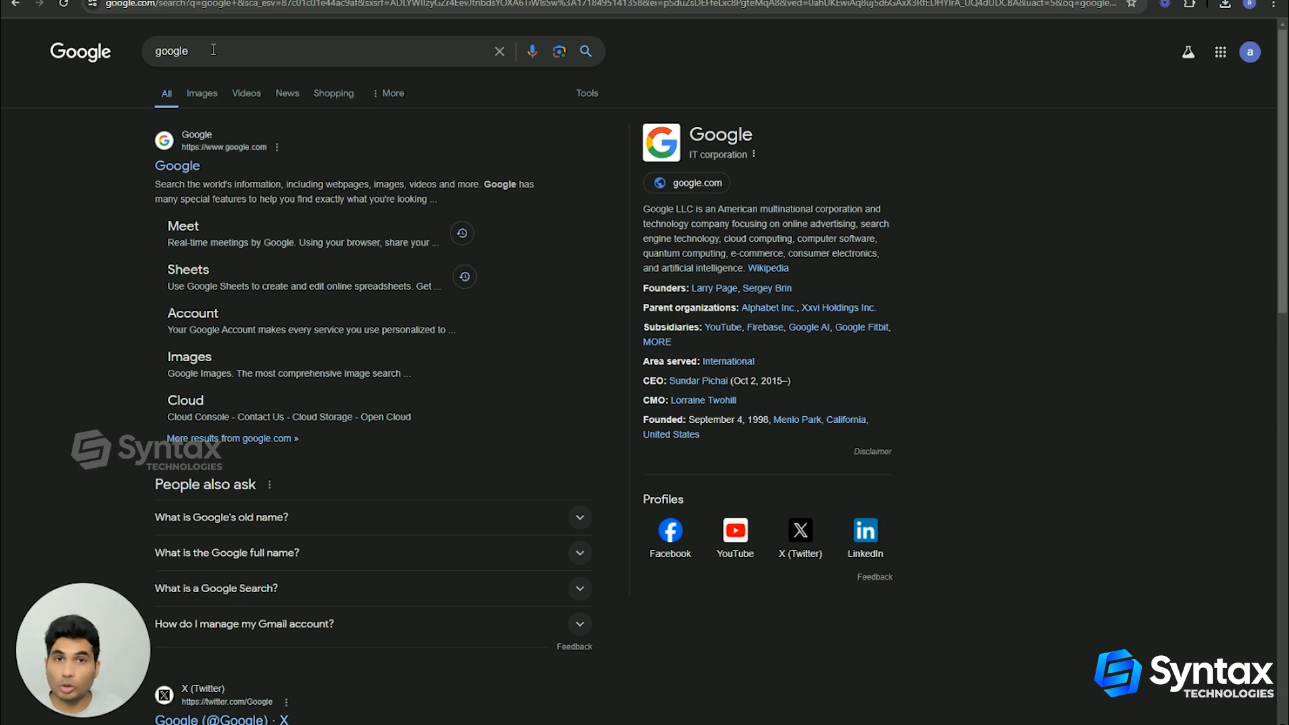
- Replace the previous Google query with a search for 'mysql workbench'
{"action": "left_click", "coordinate": [210, 49]}
{"action": "left_click_drag", "start_coordinate": [210, 50], "coordinate": [118, 58]}
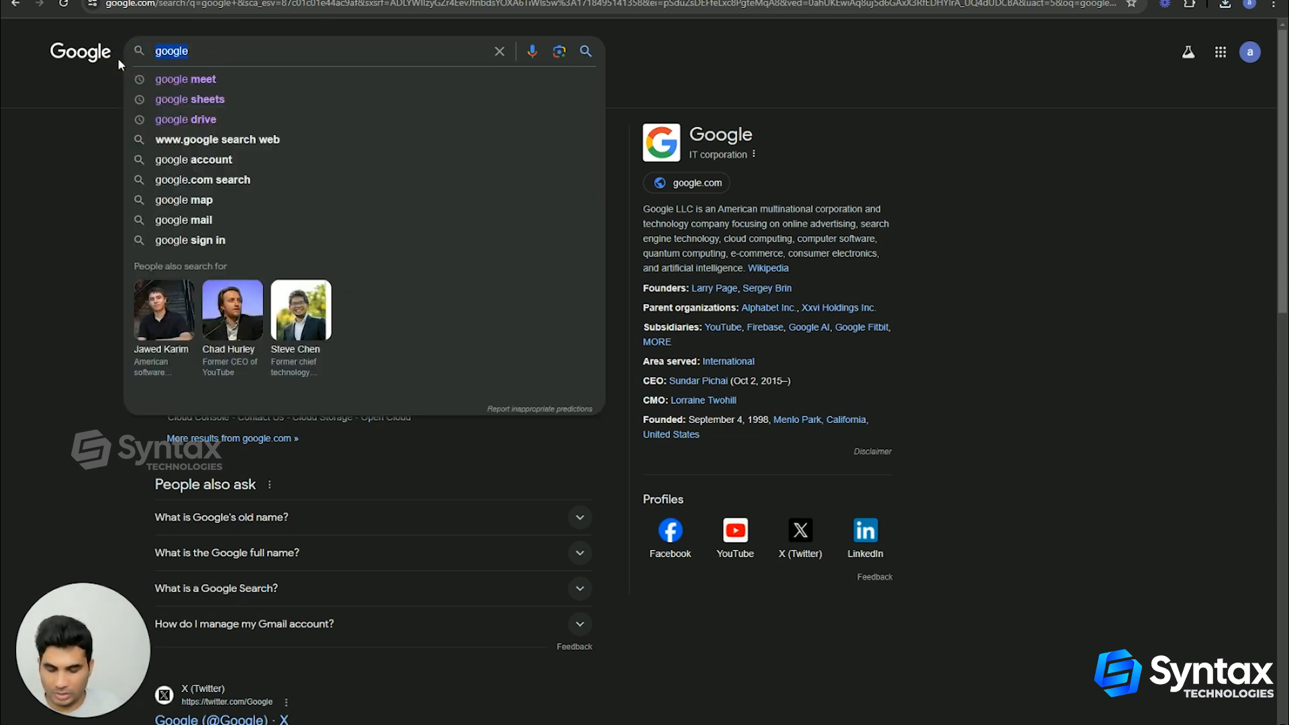
{"action": "type", "text": "mysql"}
{"action": "key", "text": "Down"}
{"action": "key", "text": "Return"}
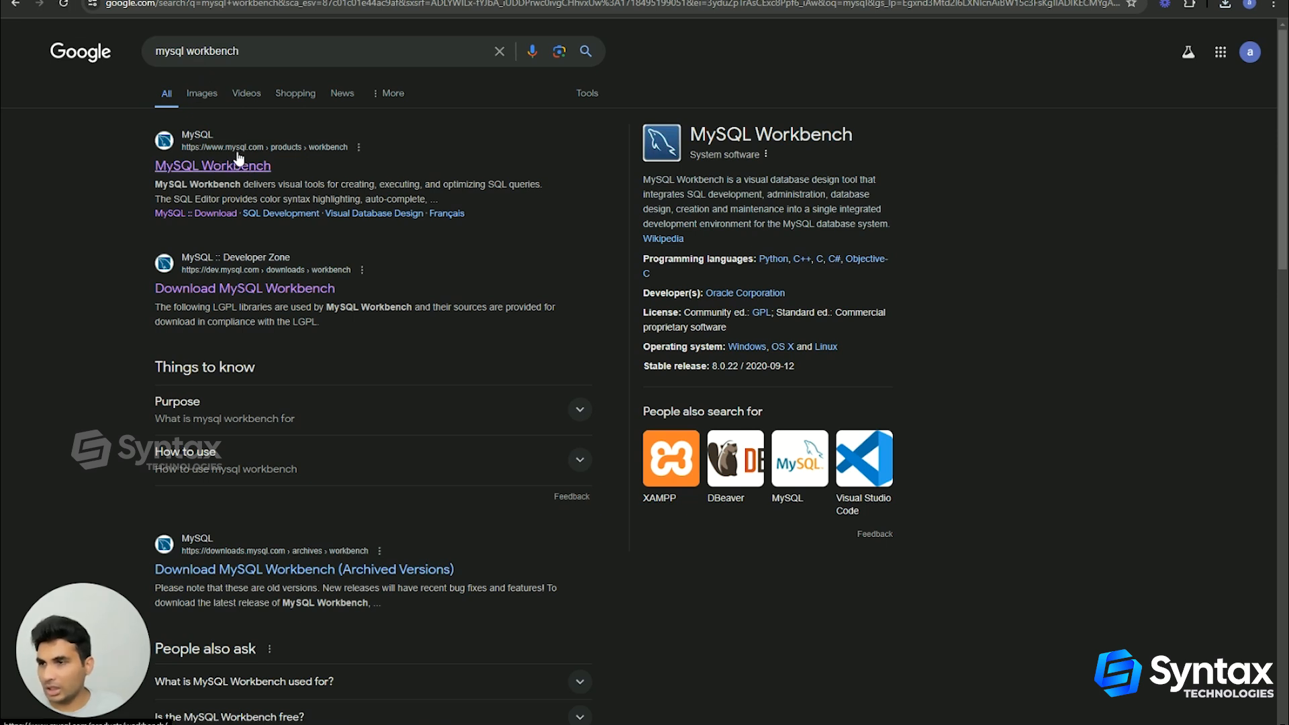
- Start downloading the MySQL Workbench Windows MSI installer, skipping the Oracle account login
{"action": "left_click", "coordinate": [197, 167]}
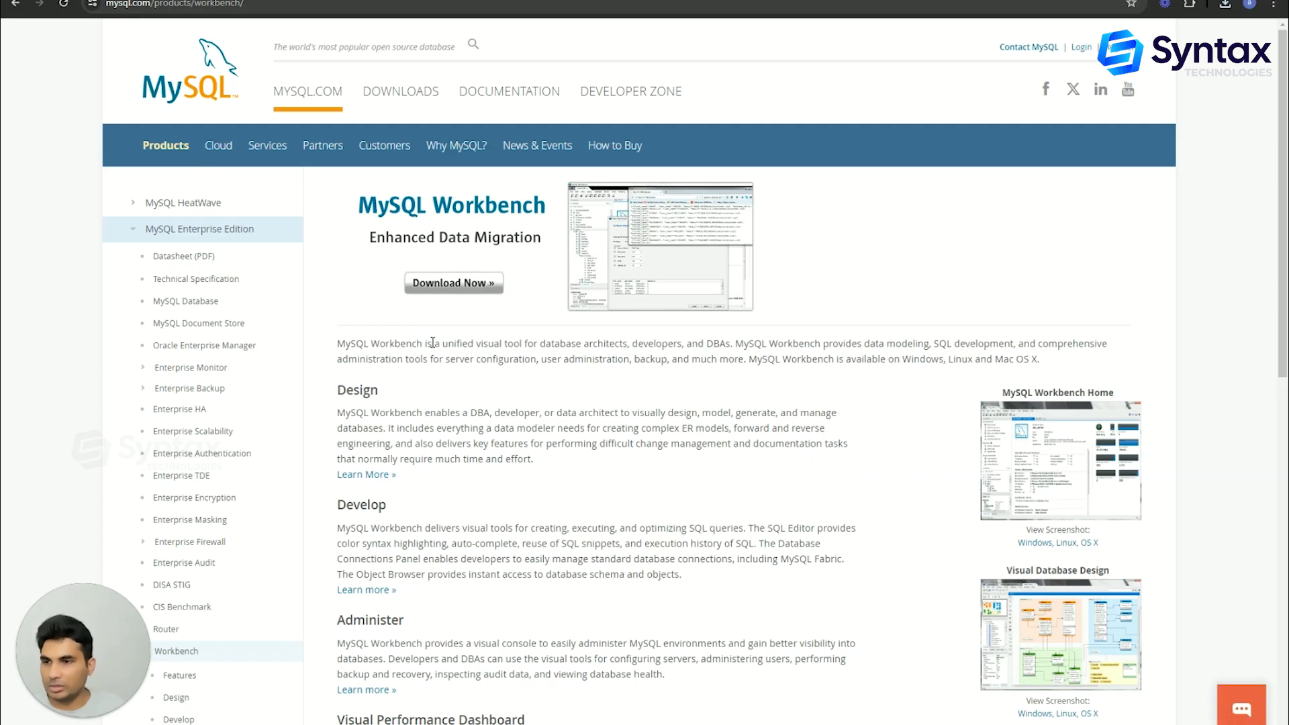
{"action": "left_click", "coordinate": [429, 287]}
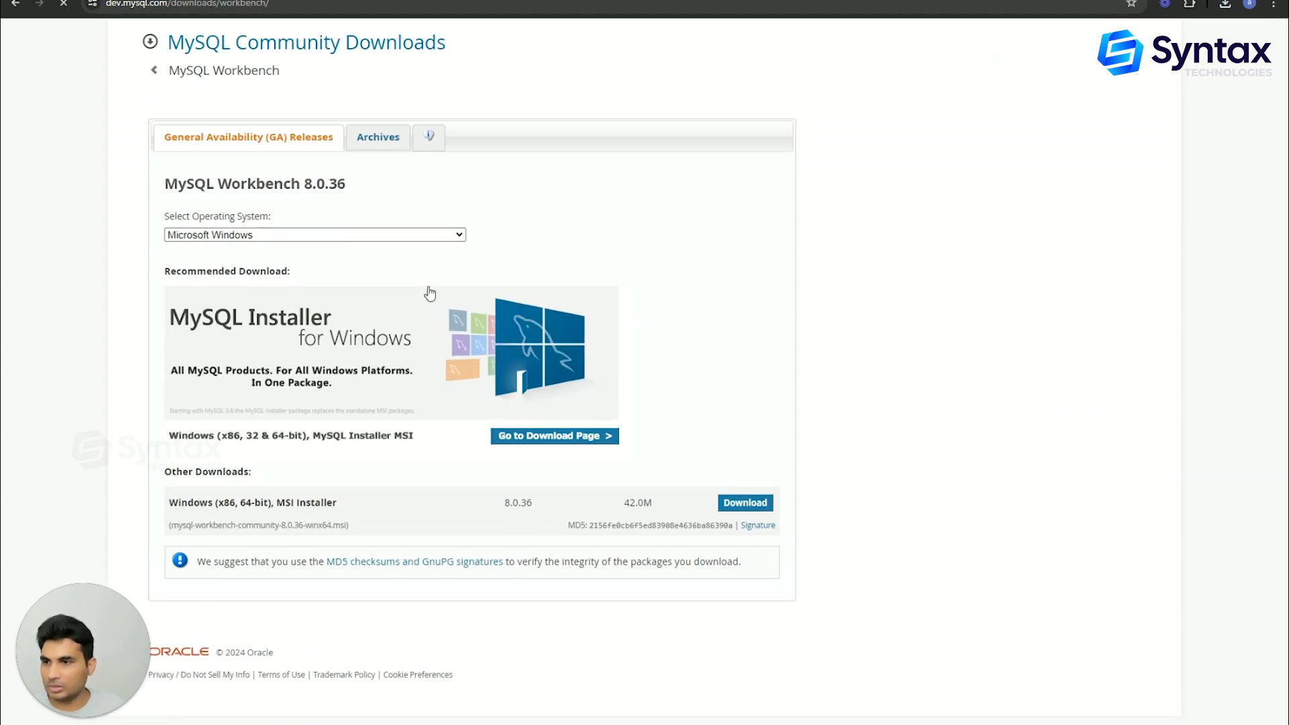
{"action": "left_click", "coordinate": [745, 503]}
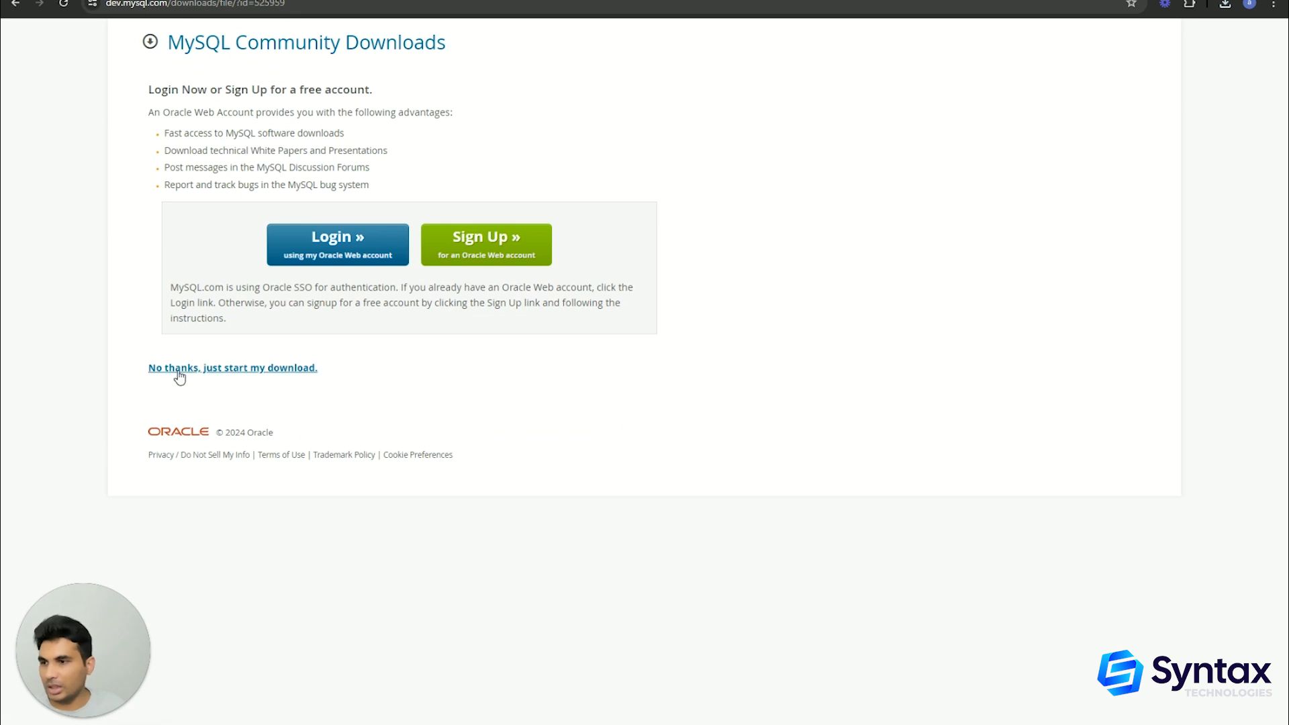
{"action": "left_click", "coordinate": [238, 370]}
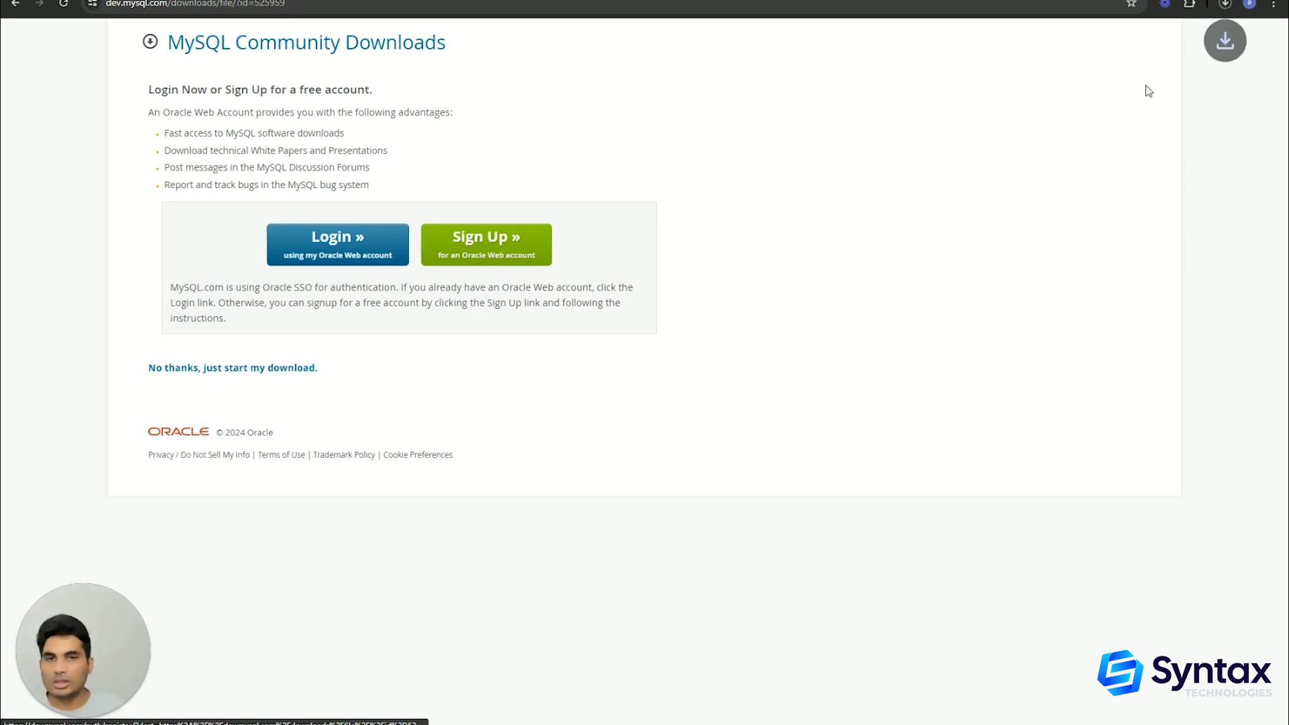
- Cancel the duplicate installer download in Chrome's download history
{"action": "left_click", "coordinate": [1226, 4]}
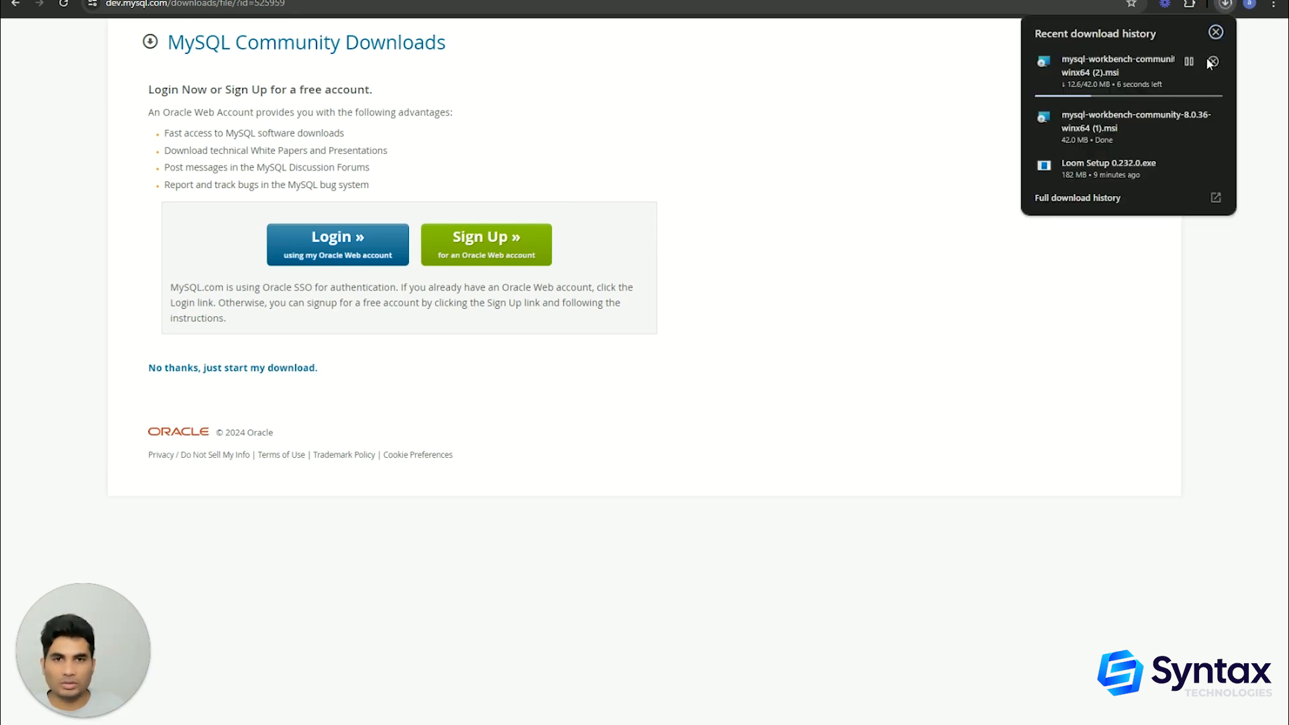
{"action": "left_click", "coordinate": [1213, 62]}
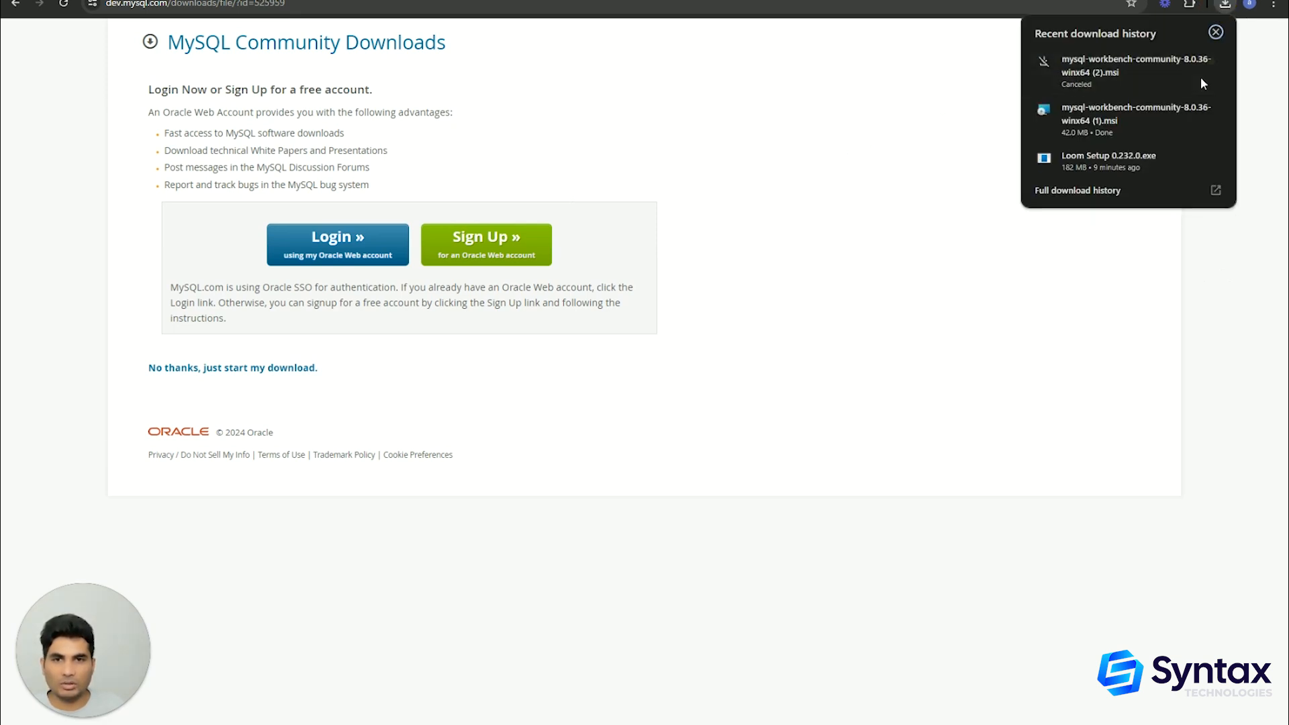
{"action": "left_click", "coordinate": [1113, 113]}
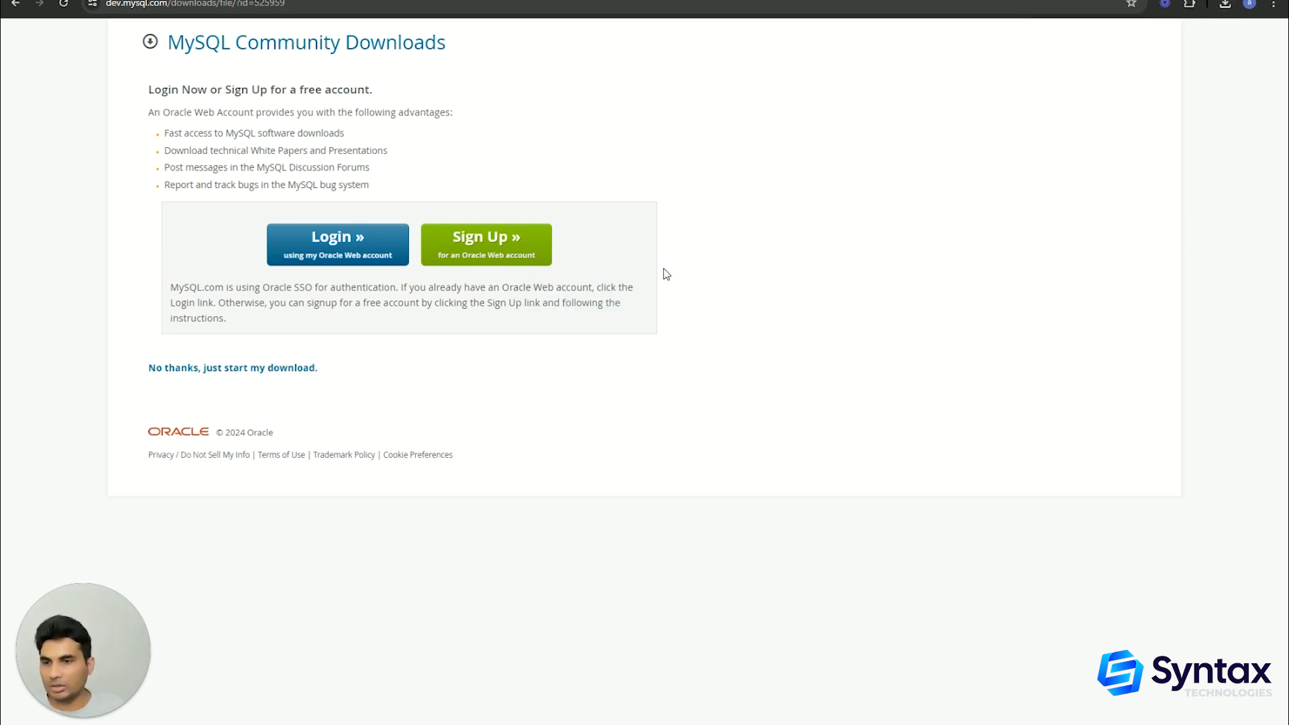
- Run a Modify install with the default features (Workbench Core, Program Shortcut) until Wizard Completed
{"action": "left_click", "coordinate": [705, 459]}
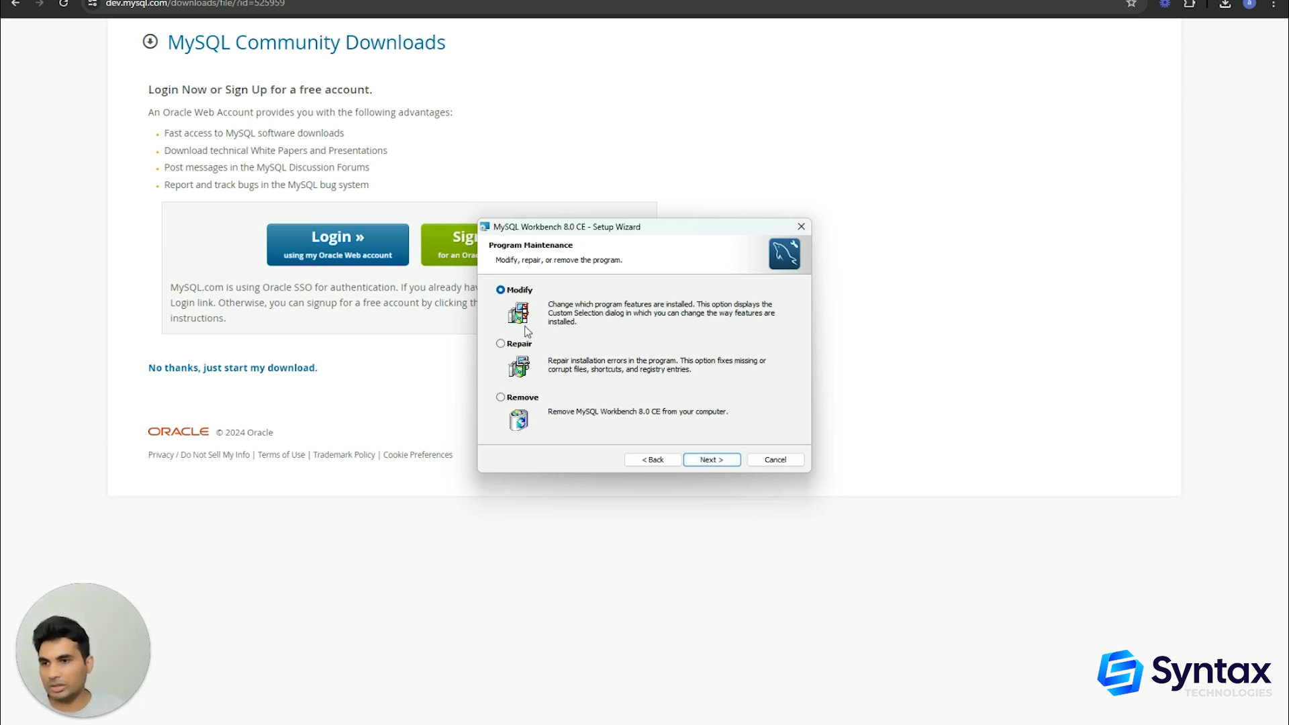
{"action": "left_click", "coordinate": [704, 460]}
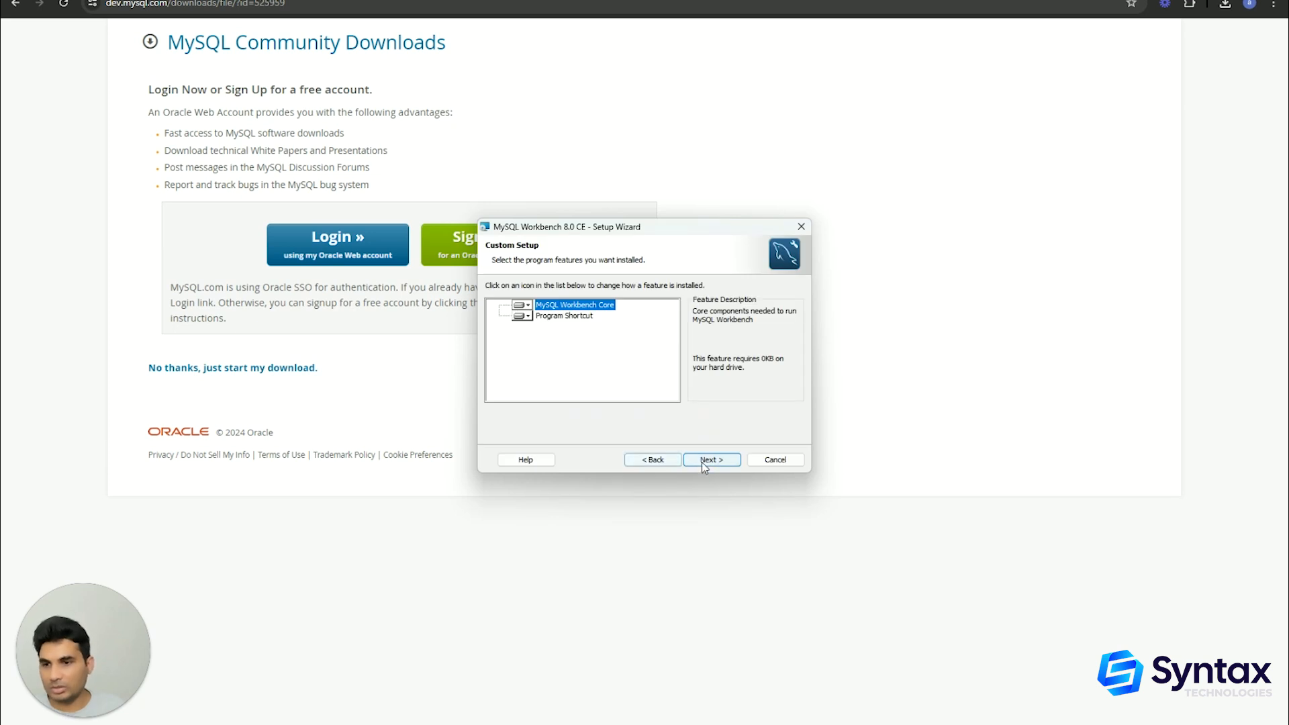
{"action": "left_click", "coordinate": [710, 462]}
{"action": "left_click", "coordinate": [710, 460]}
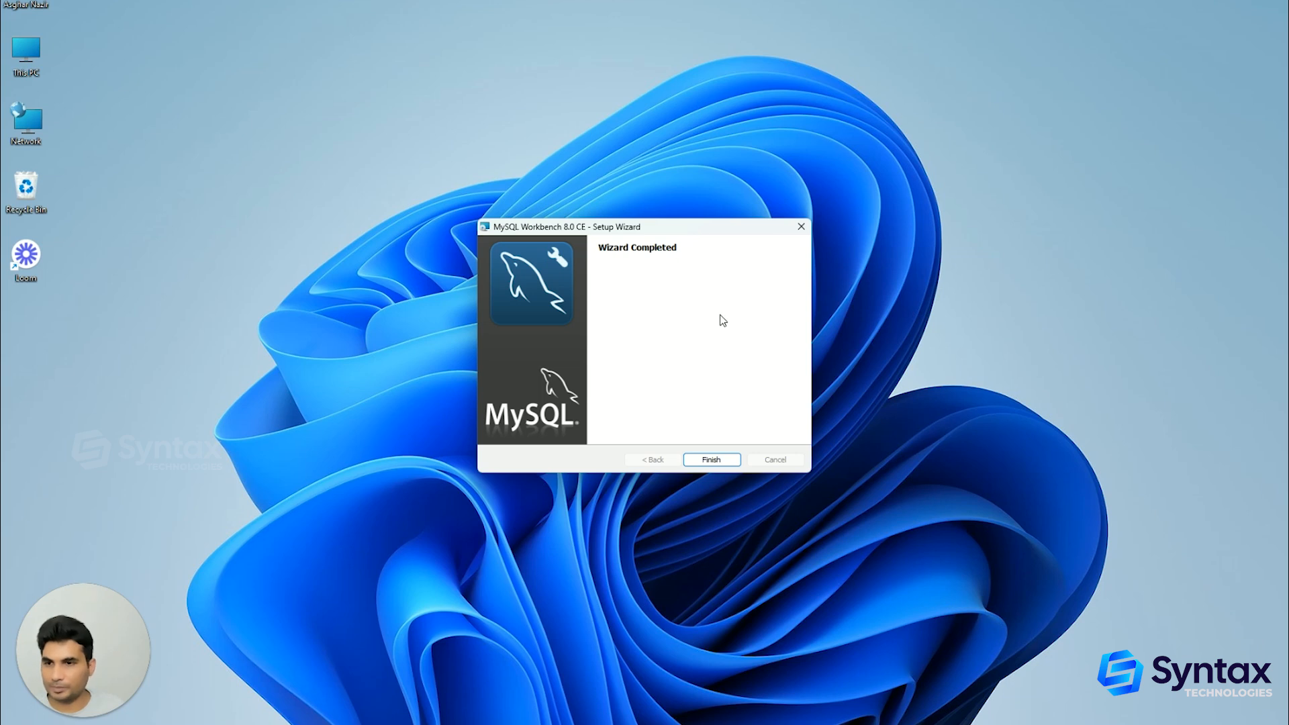
- Finish the wizard, launch MySQL Workbench 8.0 CE from Start search, and centre its window
{"action": "left_click", "coordinate": [715, 460]}
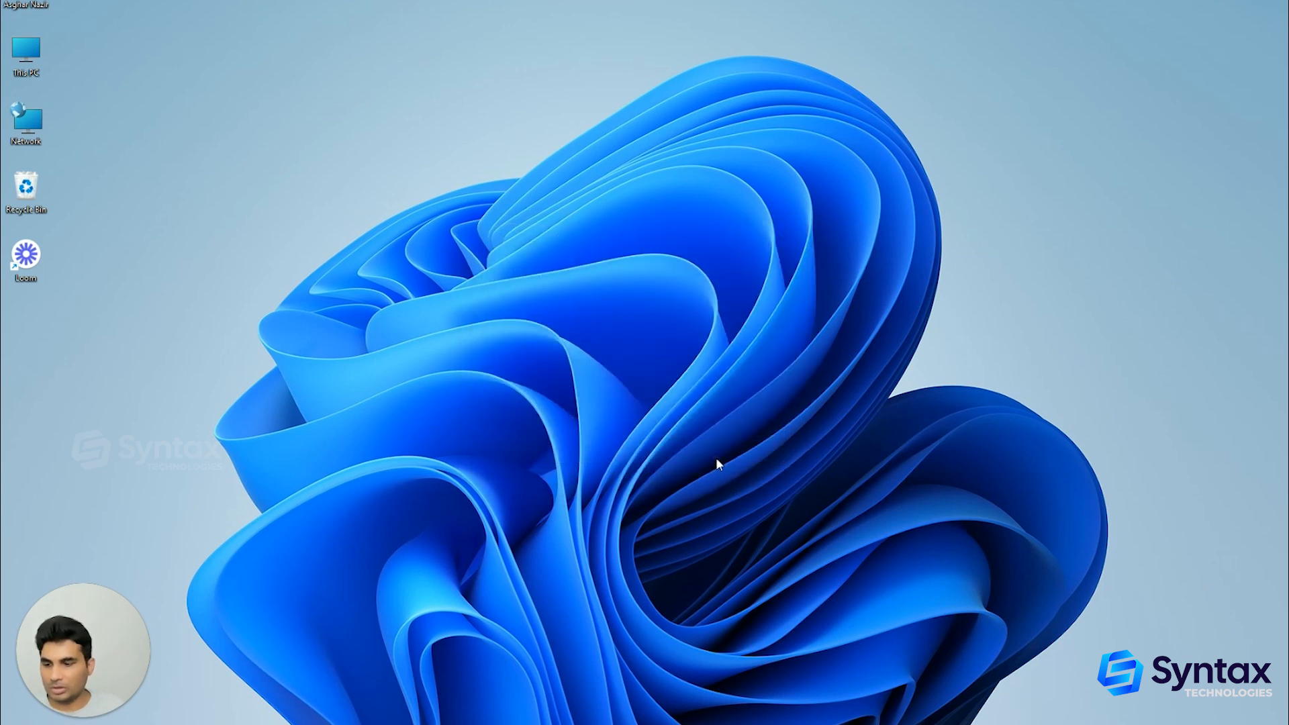
{"action": "key", "text": "super"}
{"action": "type", "text": "ysql"}
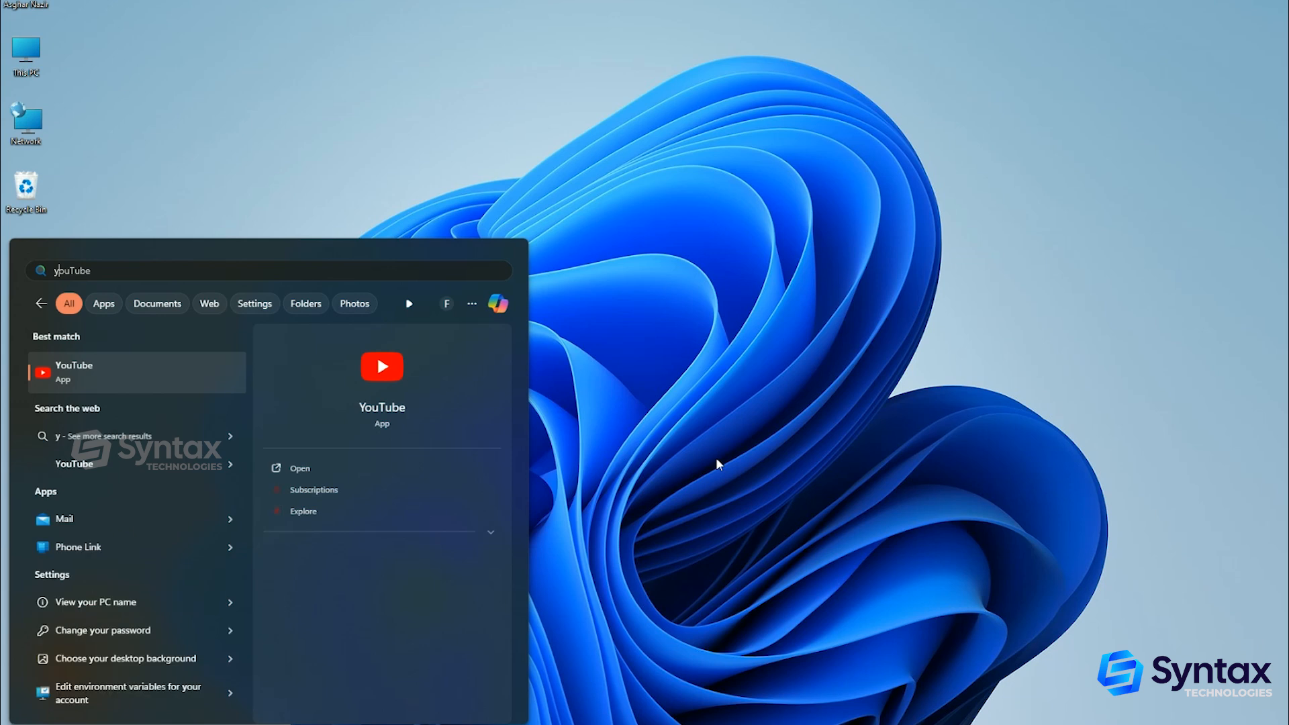
{"action": "key", "text": "BackSpace"}
{"action": "key", "text": "BackSpace"}
{"action": "key", "text": "BackSpace"}
{"action": "key", "text": "BackSpace"}
{"action": "type", "text": "mysql"}
{"action": "key", "text": "Escape"}
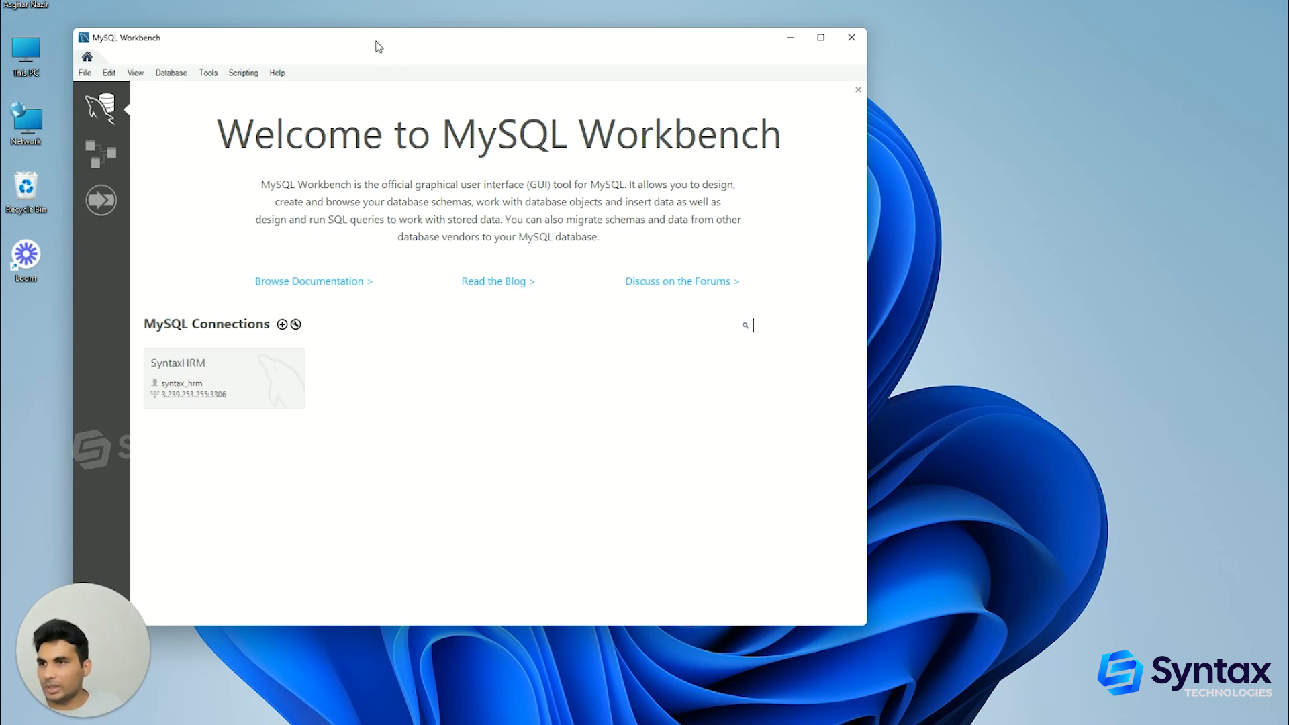
{"action": "left_click_drag", "start_coordinate": [374, 45], "coordinate": [626, 88]}
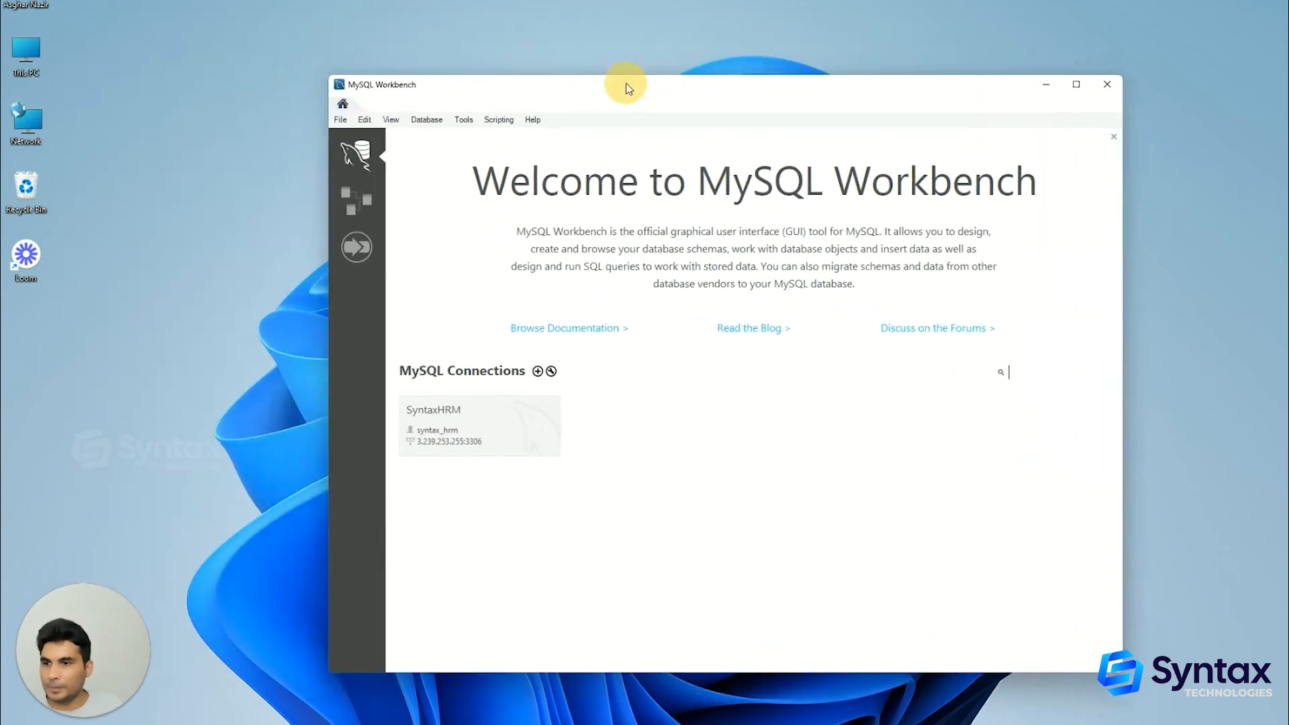
- Delete the SyntaxHRM connection tile from the welcome screen and confirm the deletion
{"action": "right_click", "coordinate": [537, 431]}
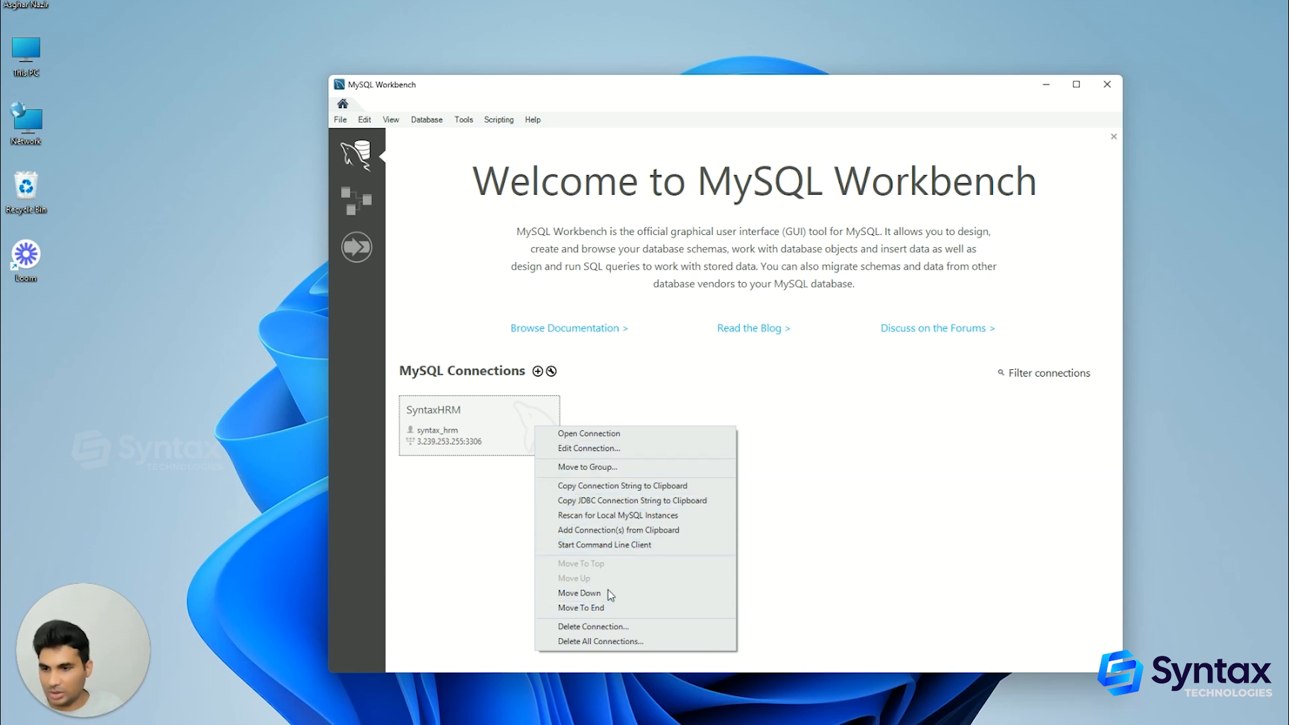
{"action": "left_click", "coordinate": [594, 625]}
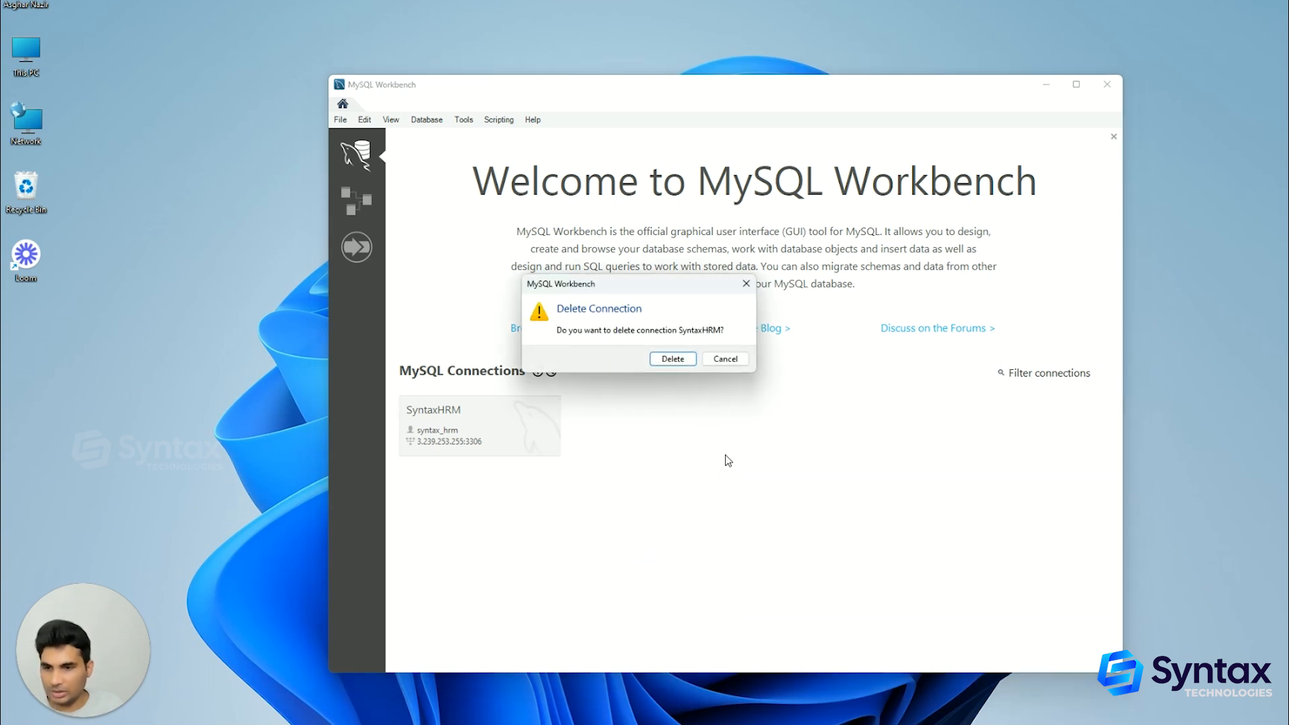
{"action": "left_click", "coordinate": [674, 359]}
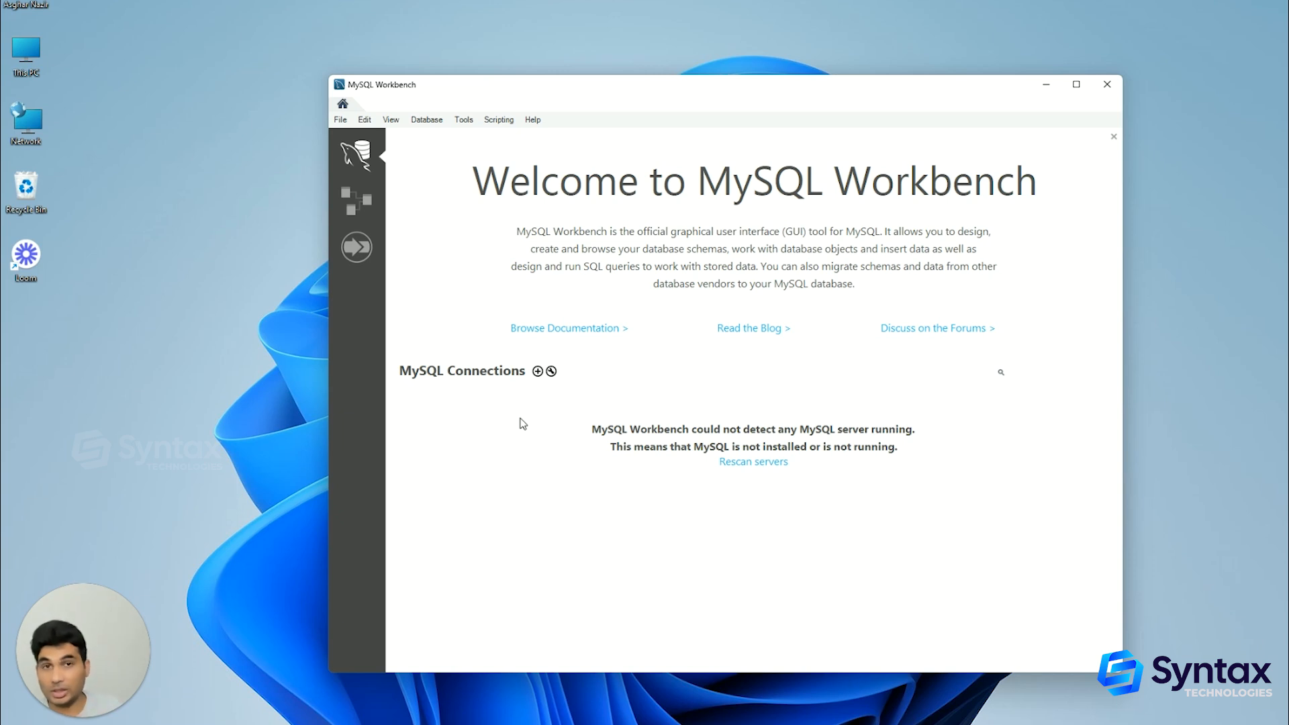
- Start a new connection named HRMSAdmin
{"action": "left_click", "coordinate": [538, 371]}
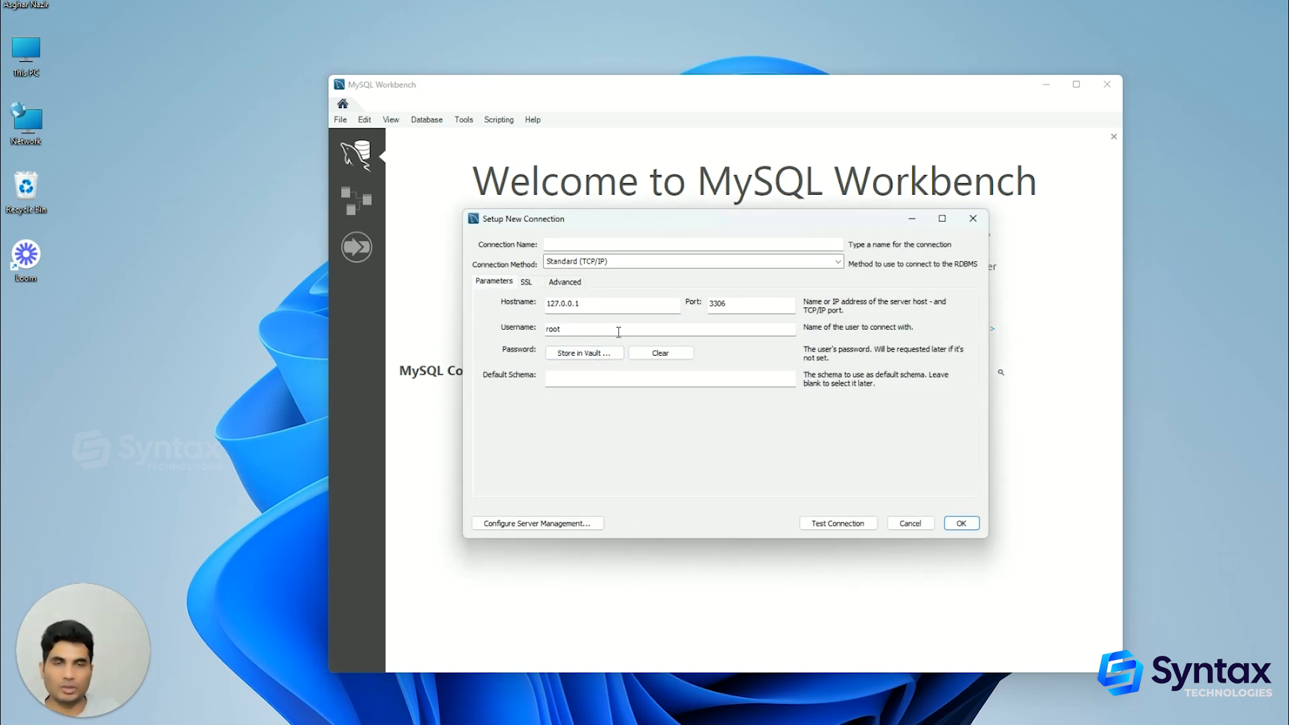
{"action": "left_click", "coordinate": [573, 243]}
{"action": "type", "text": "HRM"}
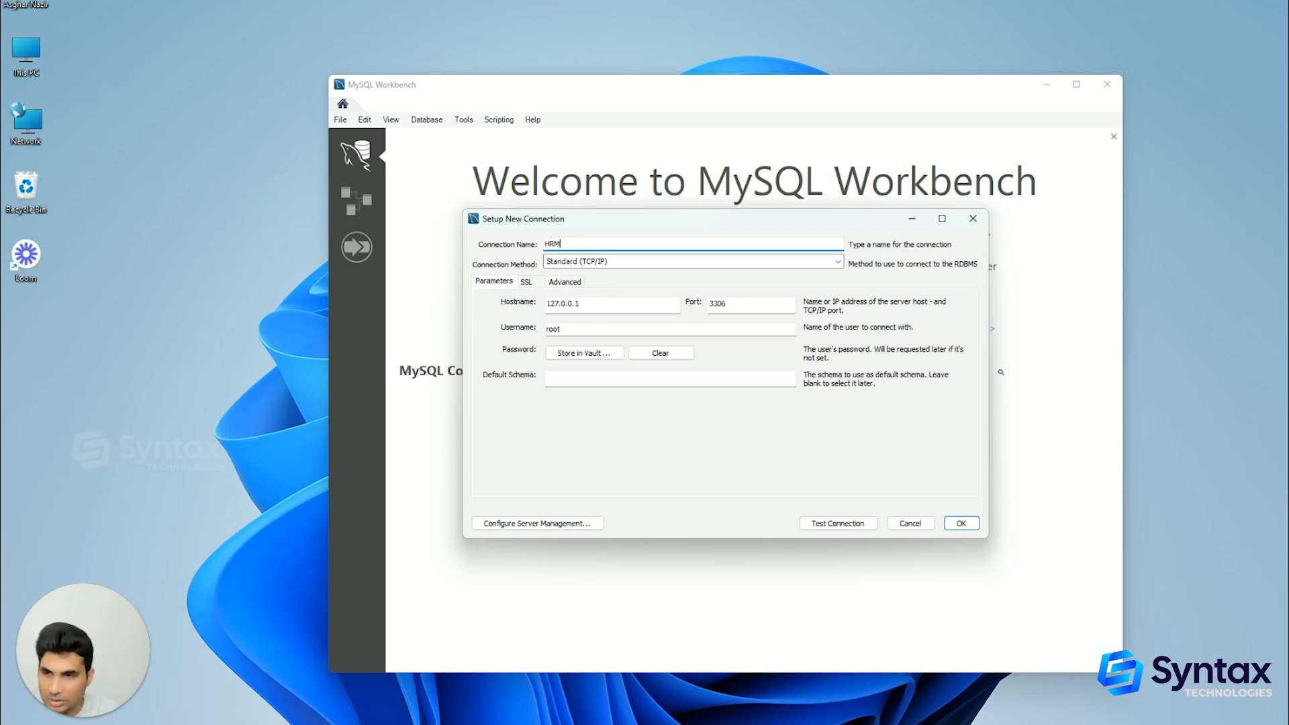
{"action": "type", "text": "SA"}
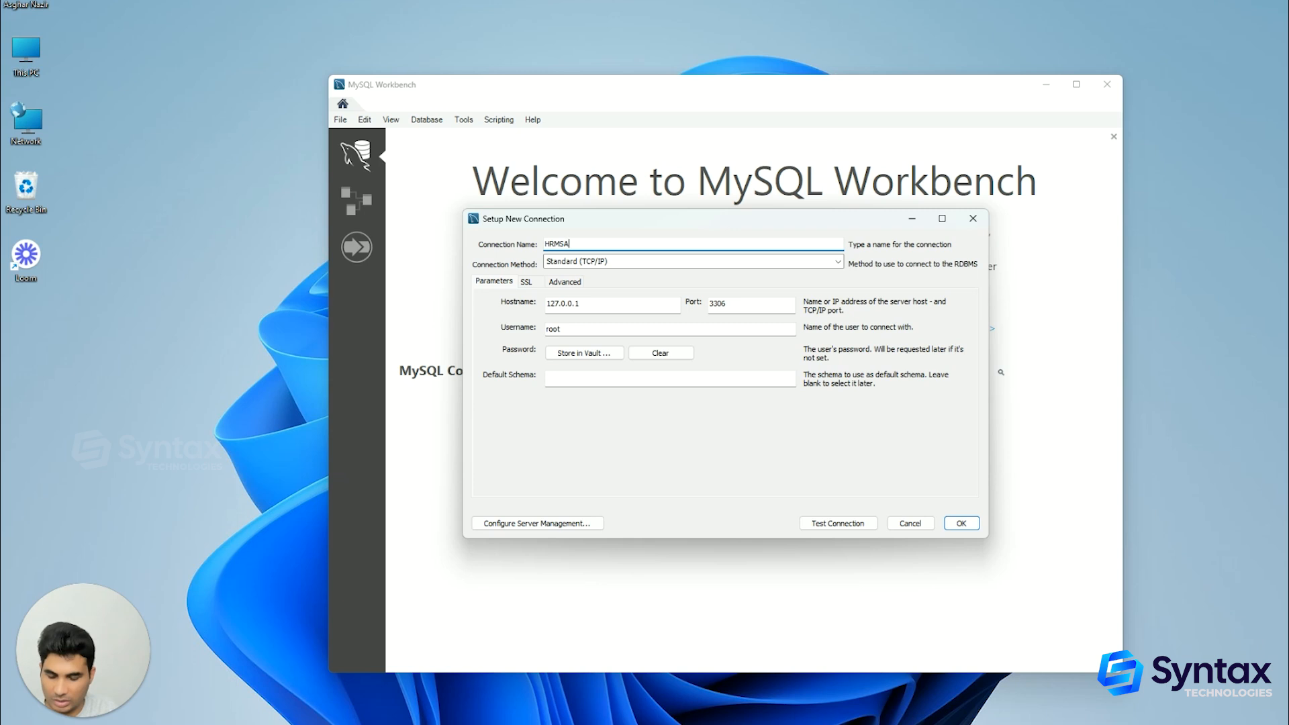
{"action": "type", "text": "dmin"}
- Set the hostname to the pasted address 3.239.253.255, keeping port 3306
{"action": "left_click", "coordinate": [588, 304]}
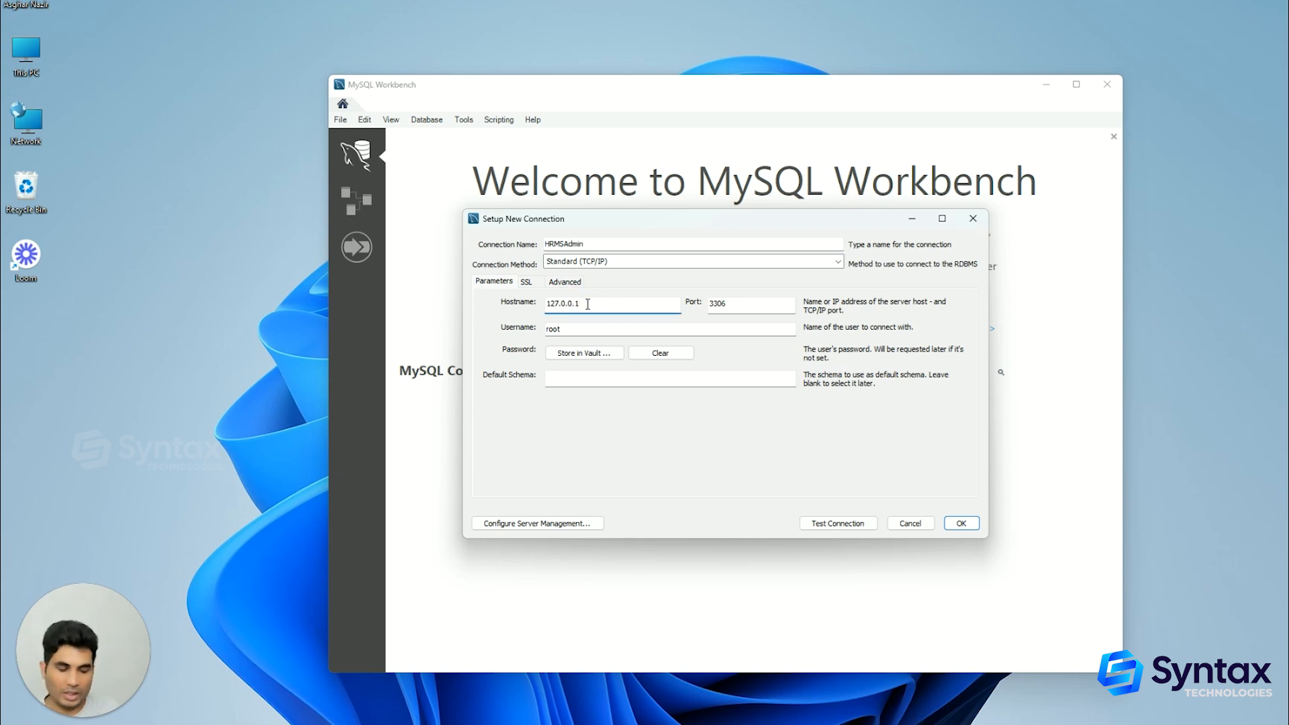
{"action": "key", "text": "BackSpace"}
{"action": "key", "text": "BackSpace"}
{"action": "key", "text": "BackSpace"}
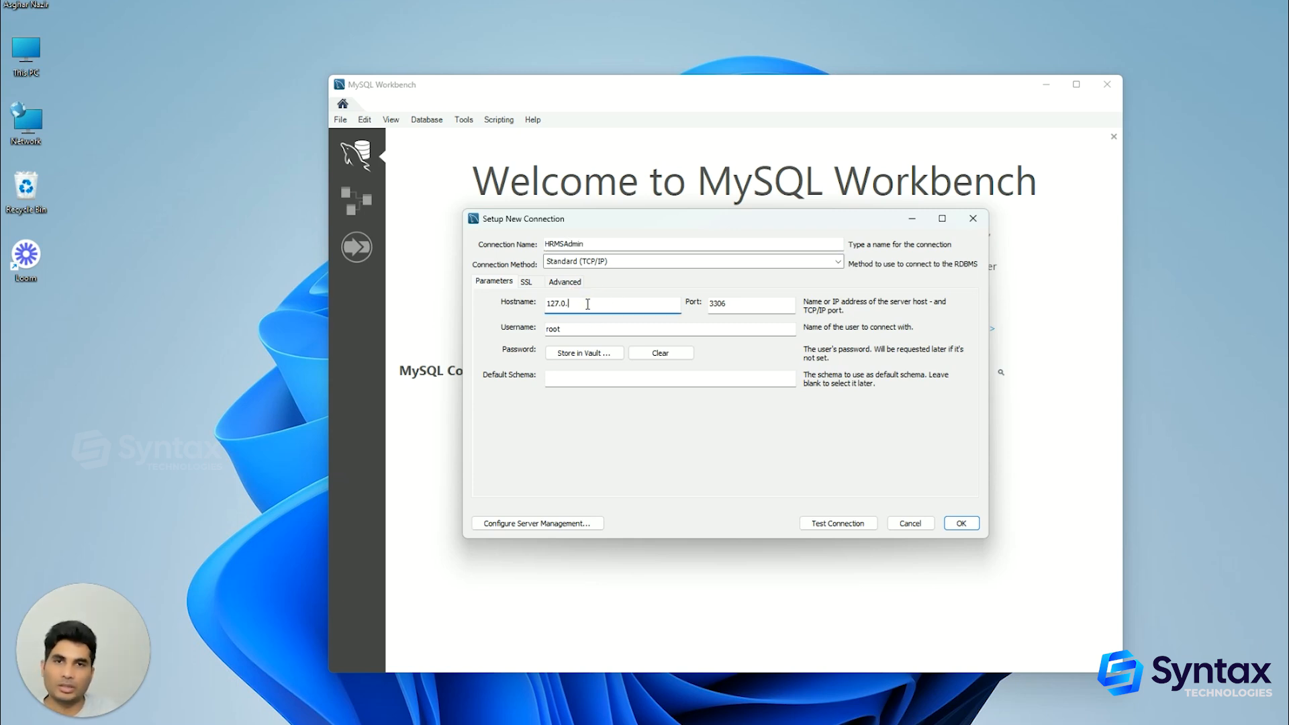
{"action": "key", "text": "BackSpace"}
{"action": "key", "text": "BackSpace"}
{"action": "key", "text": "BackSpace"}
{"action": "key", "text": "BackSpace"}
{"action": "key", "text": "BackSpace"}
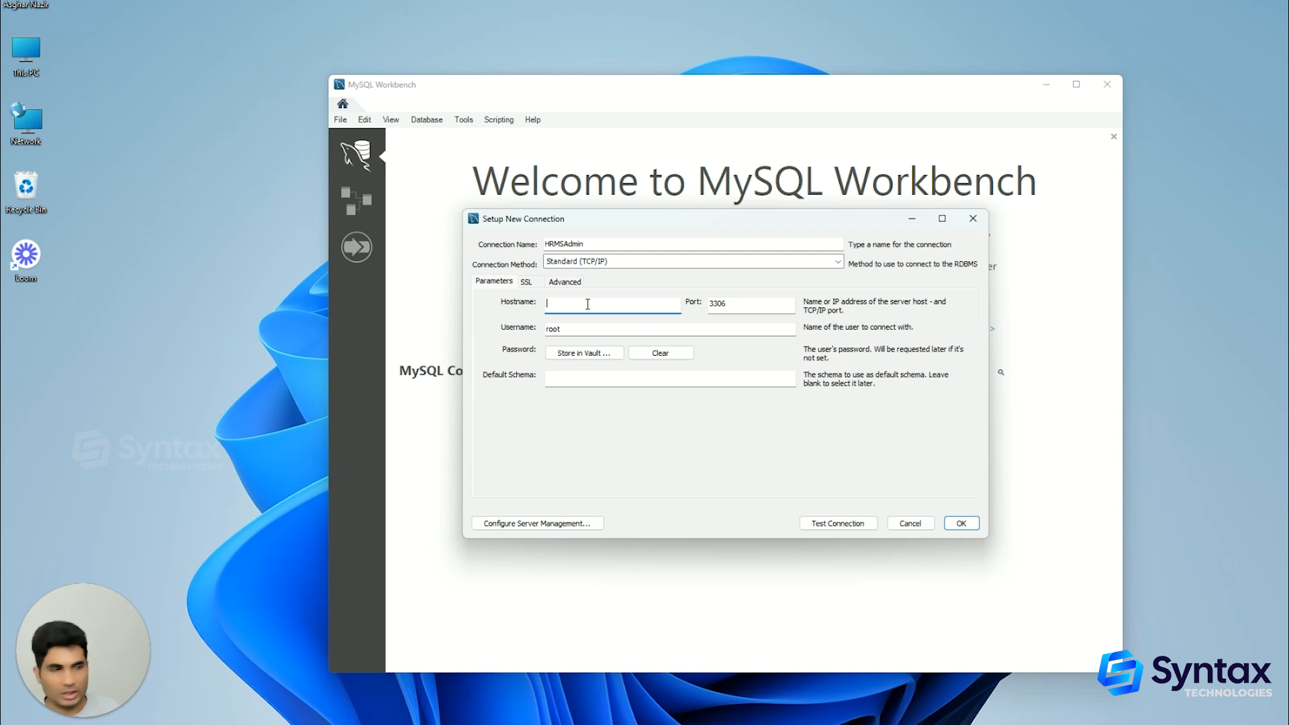
{"action": "type", "text": "3."}
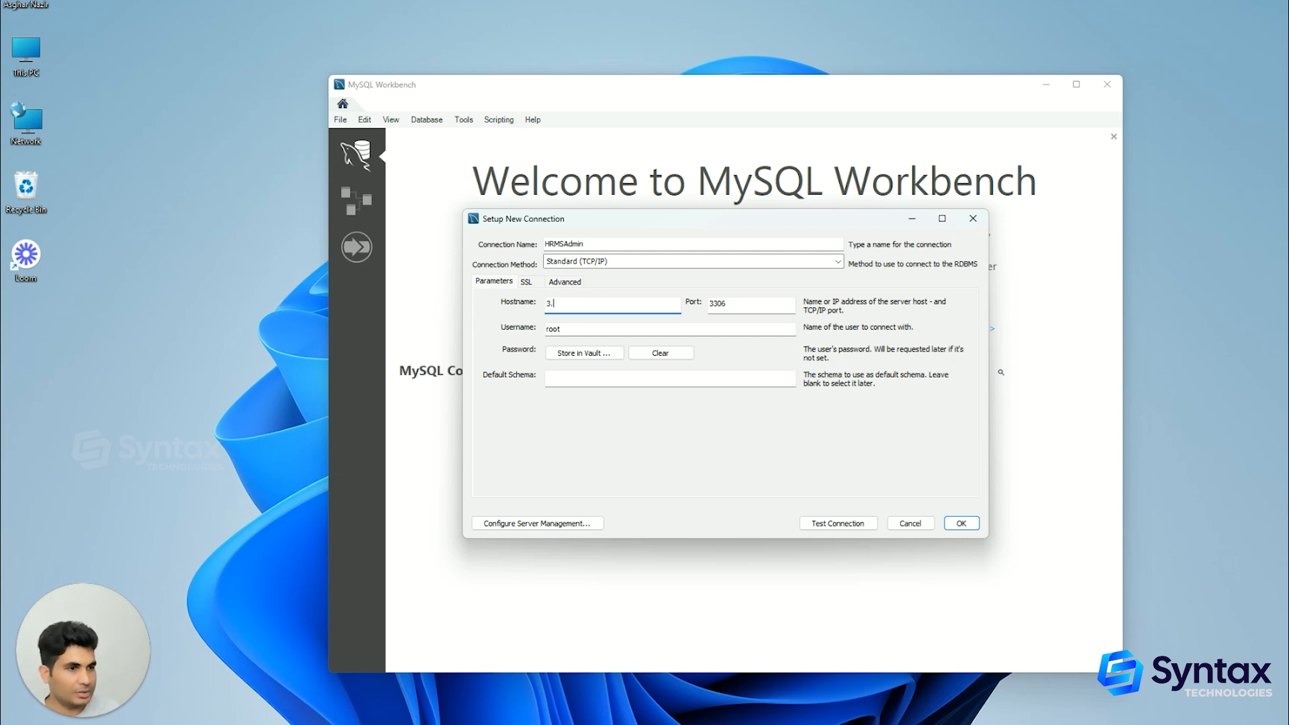
{"action": "key", "text": "alt+Tab"}
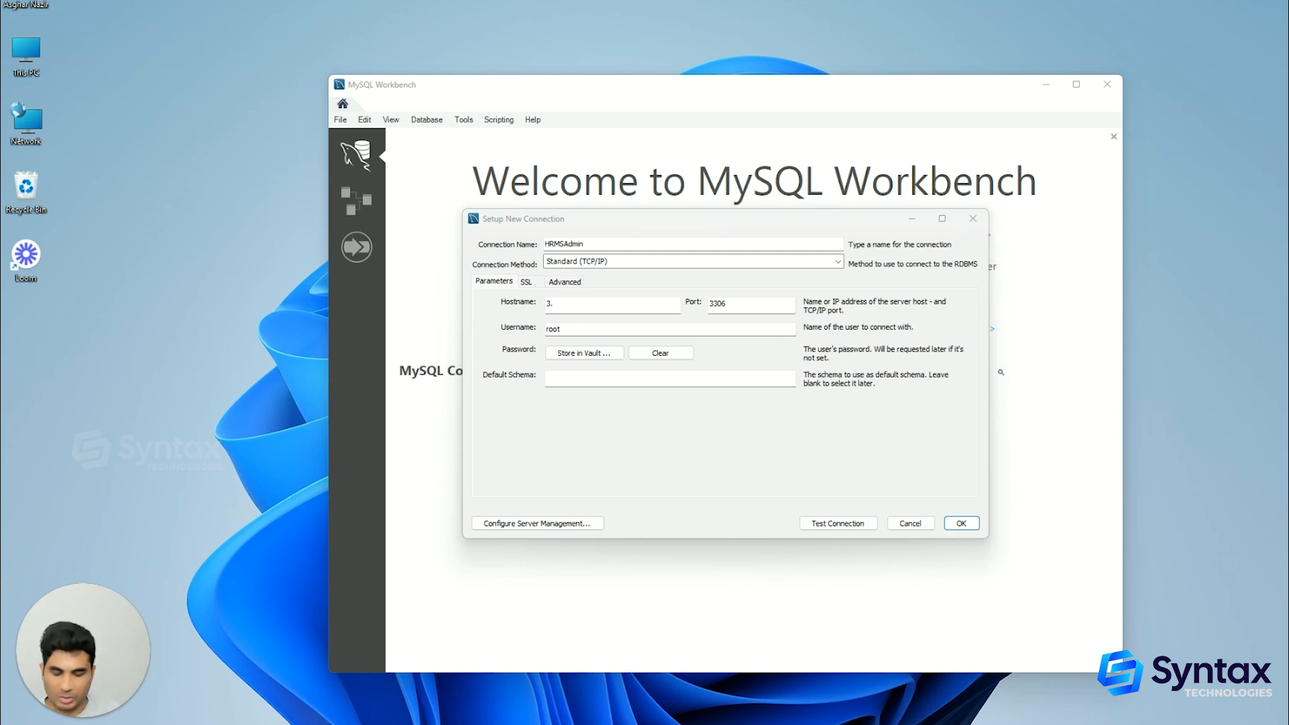
{"action": "left_click", "coordinate": [505, 296]}
{"action": "type", "text": "3.239.253.255"}
{"action": "left_click_drag", "start_coordinate": [739, 302], "coordinate": [698, 302]}
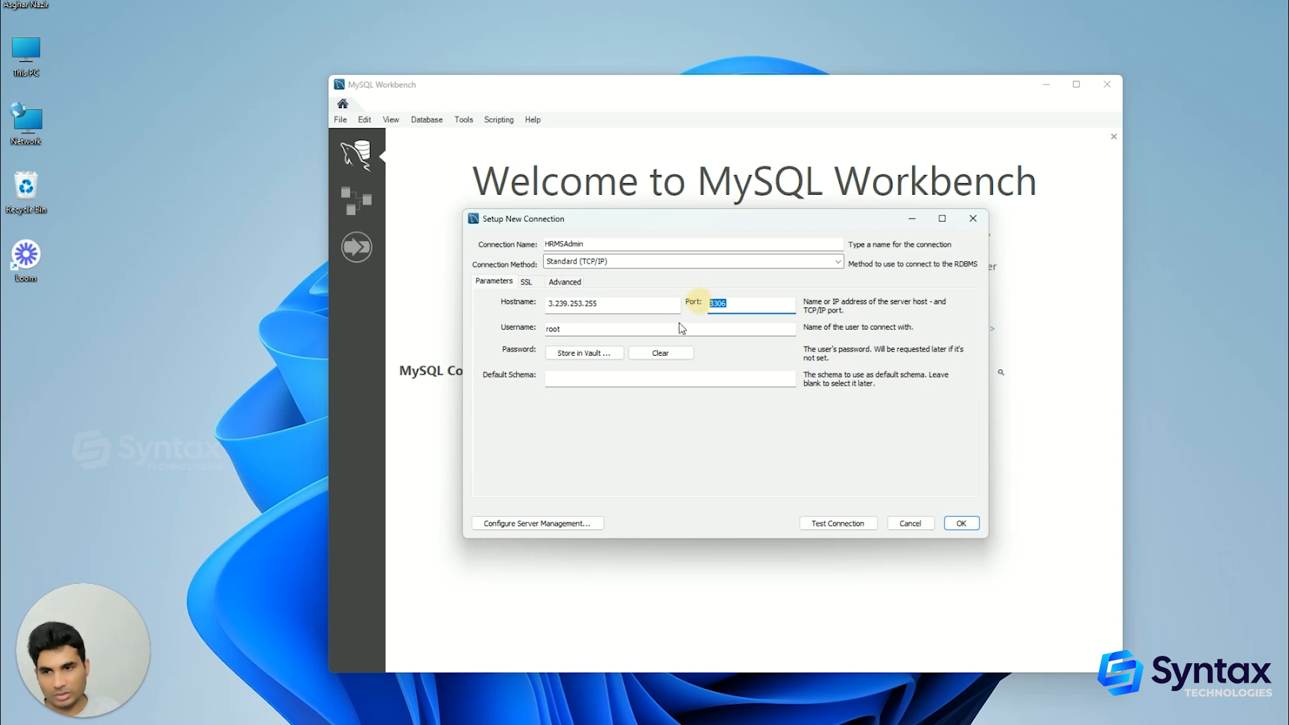
{"action": "left_click", "coordinate": [623, 332]}
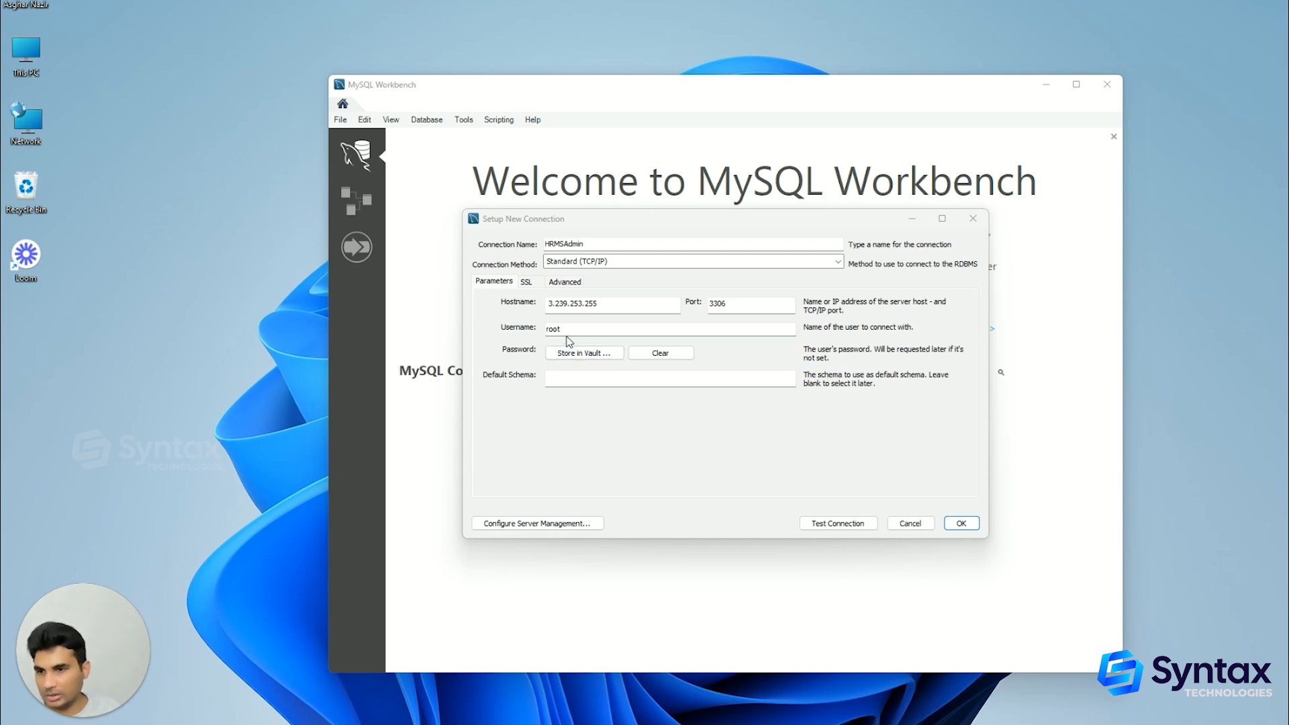
- Set the username to test_user and store the account password in the vault
{"action": "left_click", "coordinate": [536, 328]}
{"action": "type", "text": "test_user"}
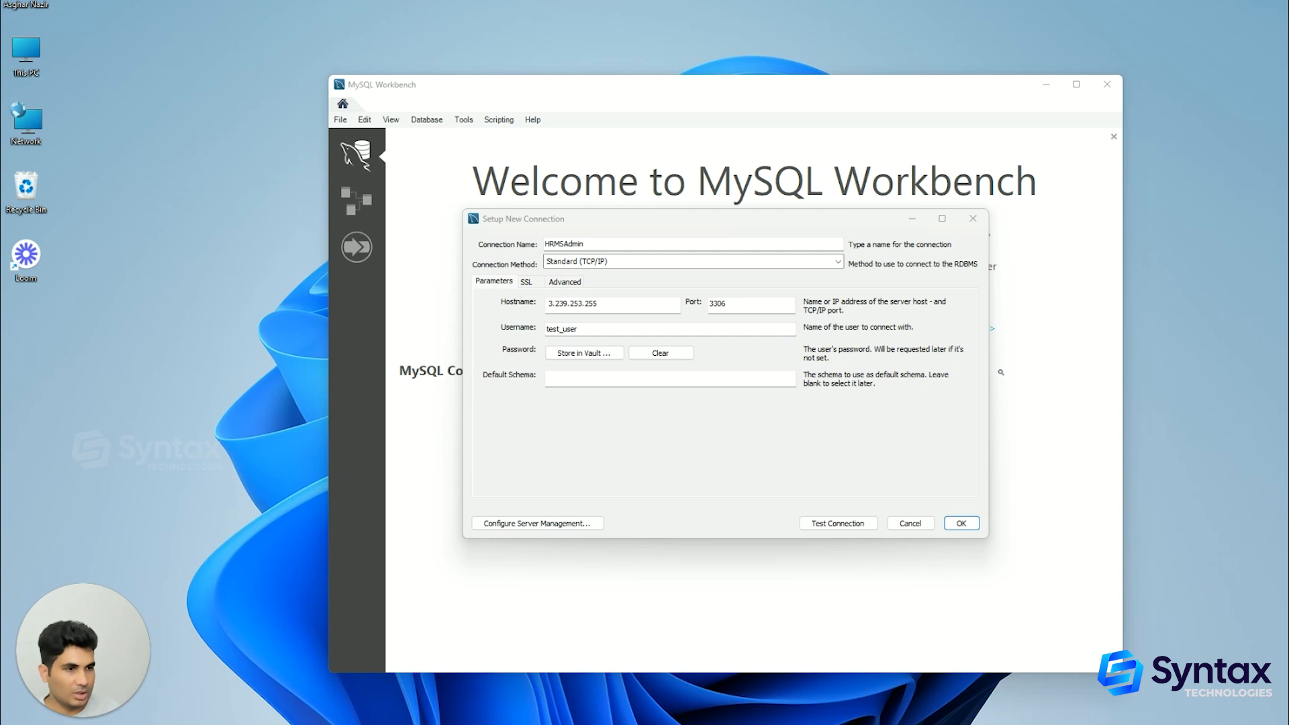
{"action": "left_click", "coordinate": [581, 355]}
{"action": "left_click", "coordinate": [782, 367]}
{"action": "key", "text": "ctrl+v"}
{"action": "left_click", "coordinate": [831, 387]}
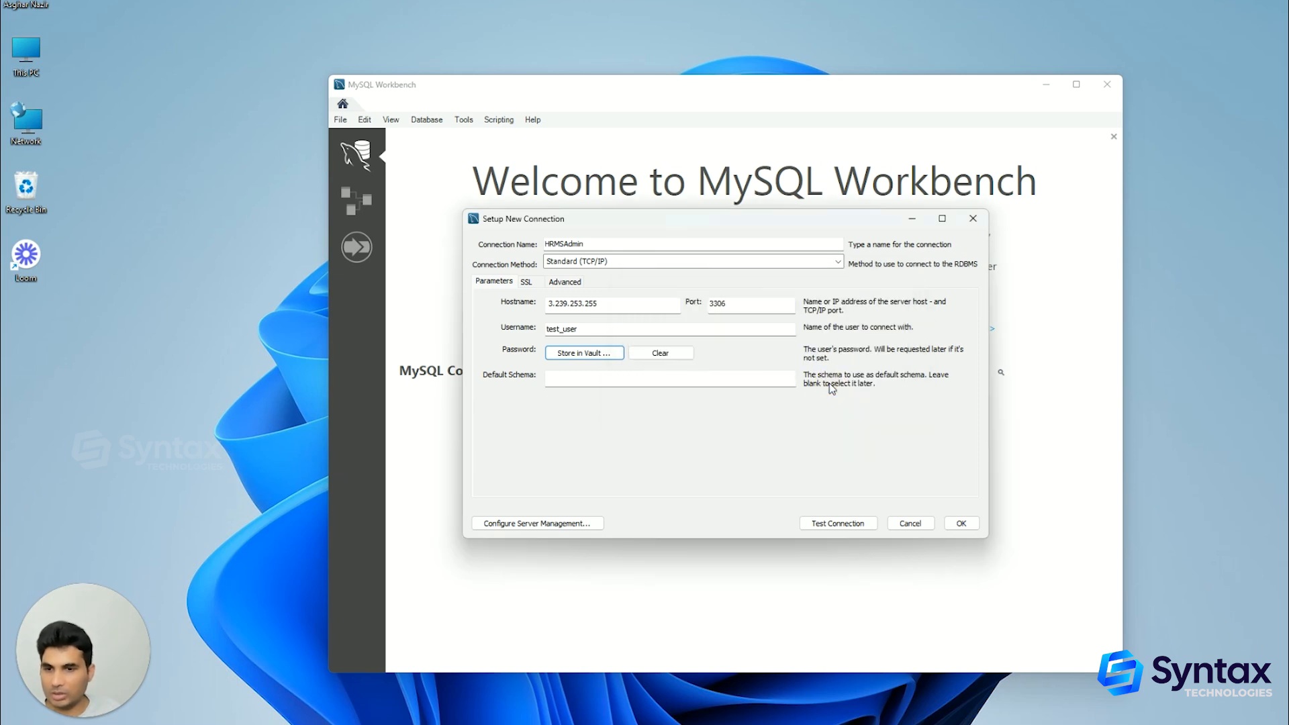
{"action": "left_click", "coordinate": [829, 523]}
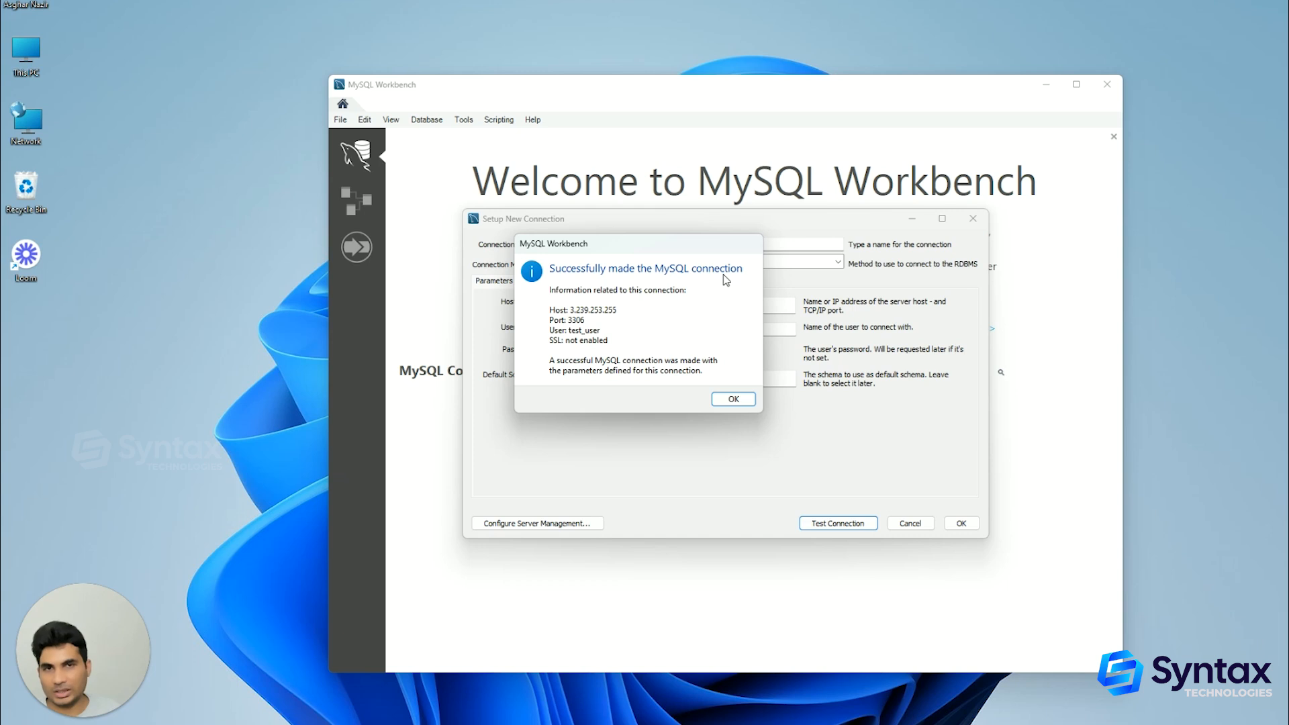
{"action": "left_click", "coordinate": [734, 400]}
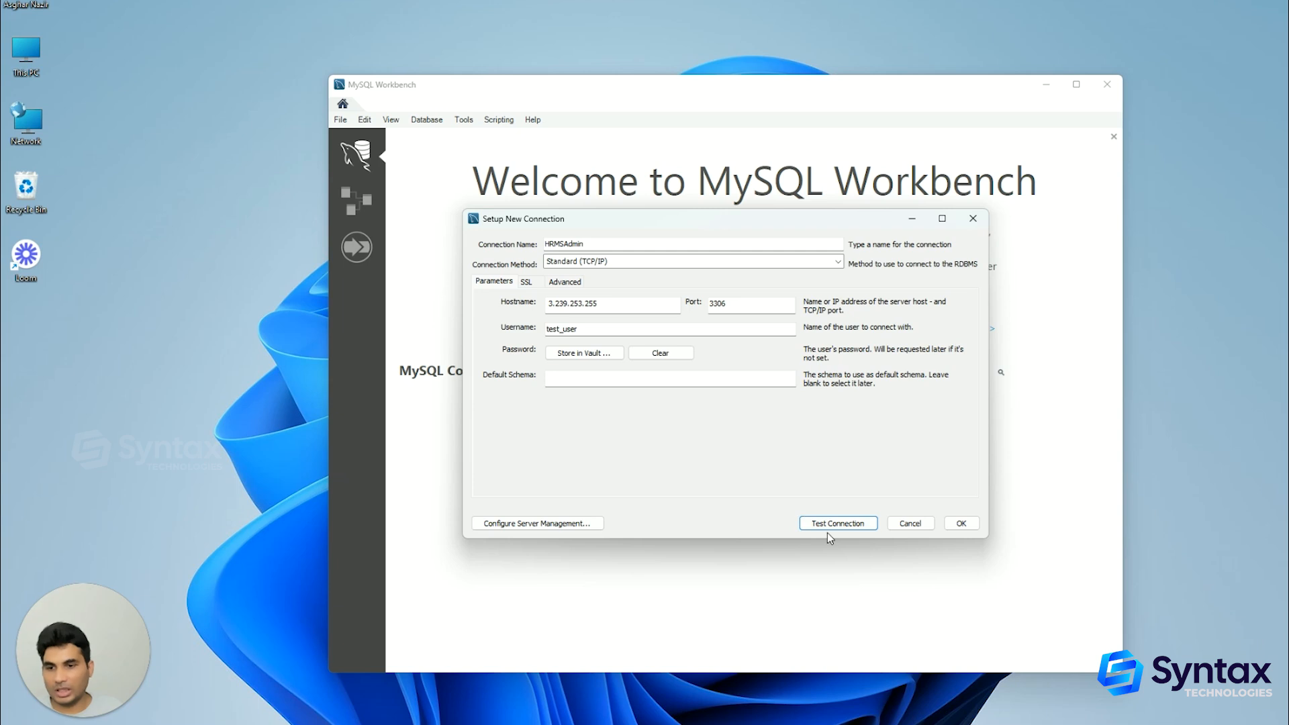
- Save the HRMSAdmin connection and open it in a maximized SQL editor
{"action": "left_click", "coordinate": [963, 524]}
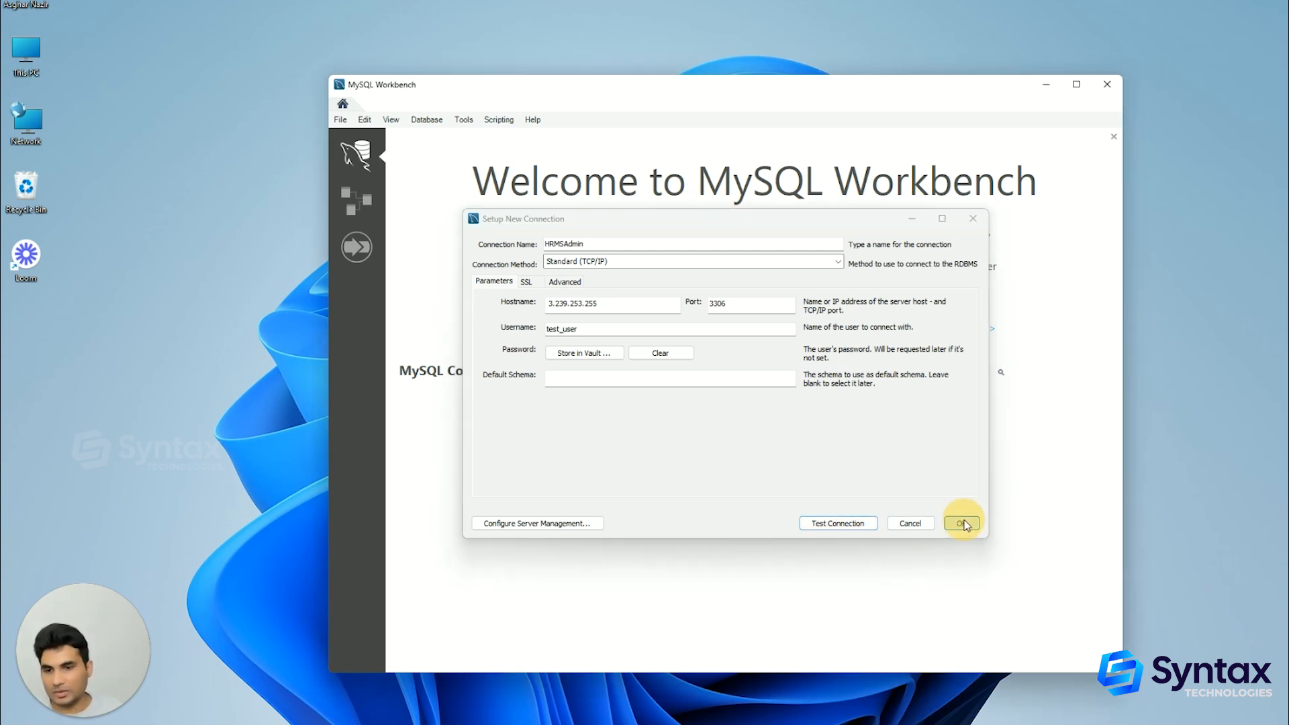
{"action": "left_click", "coordinate": [481, 433]}
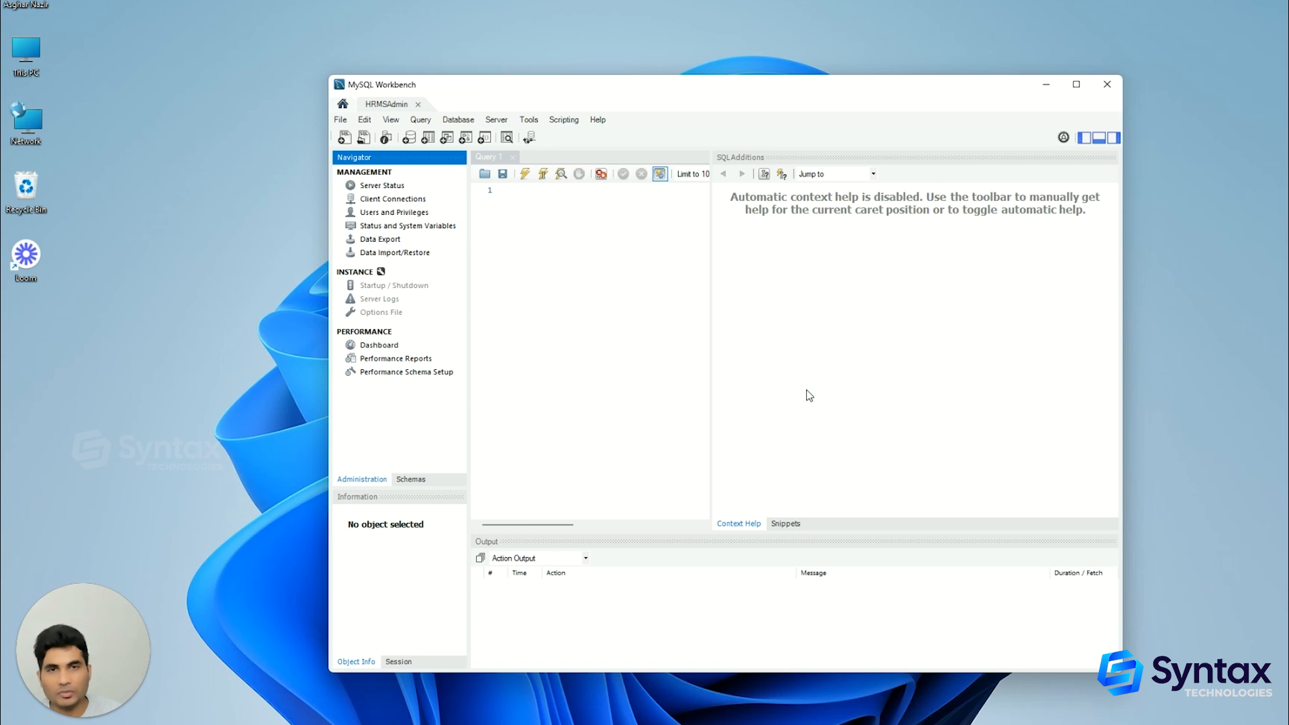
{"action": "left_click", "coordinate": [1077, 85]}
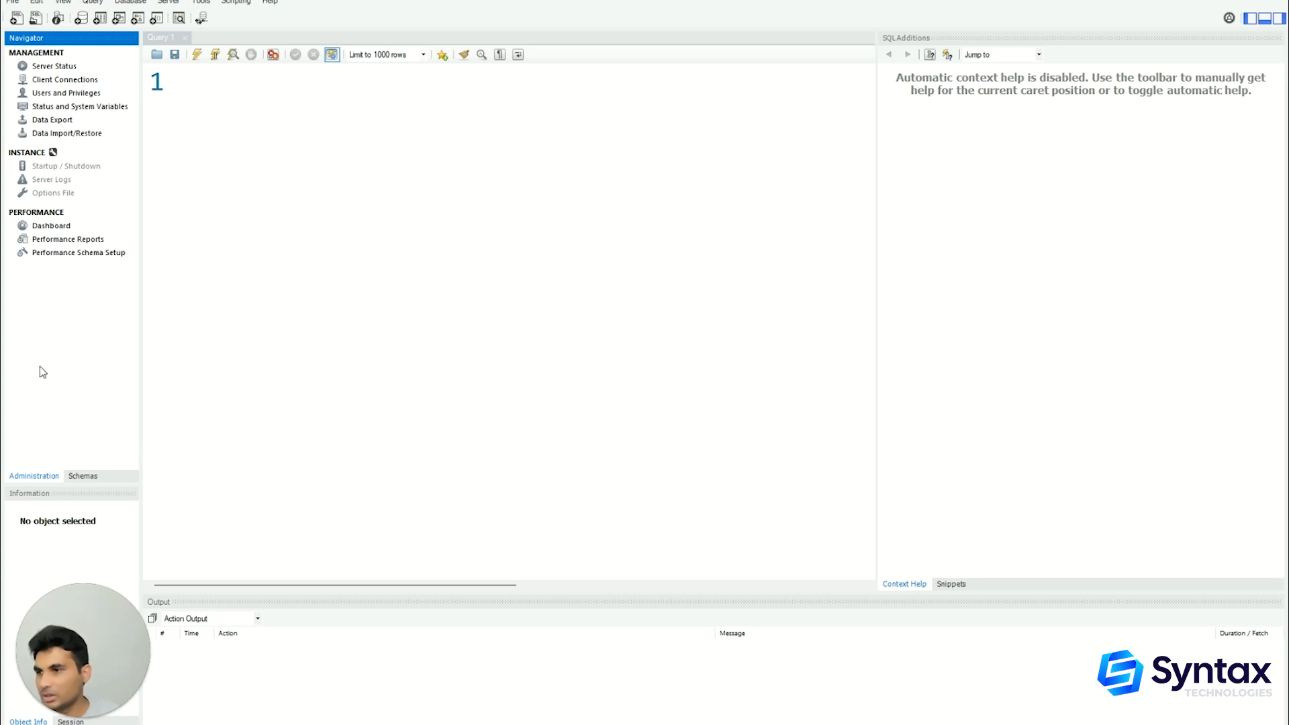
- Show the server's Schemas list and select the batch16 schema
{"action": "left_click", "coordinate": [794, 249]}
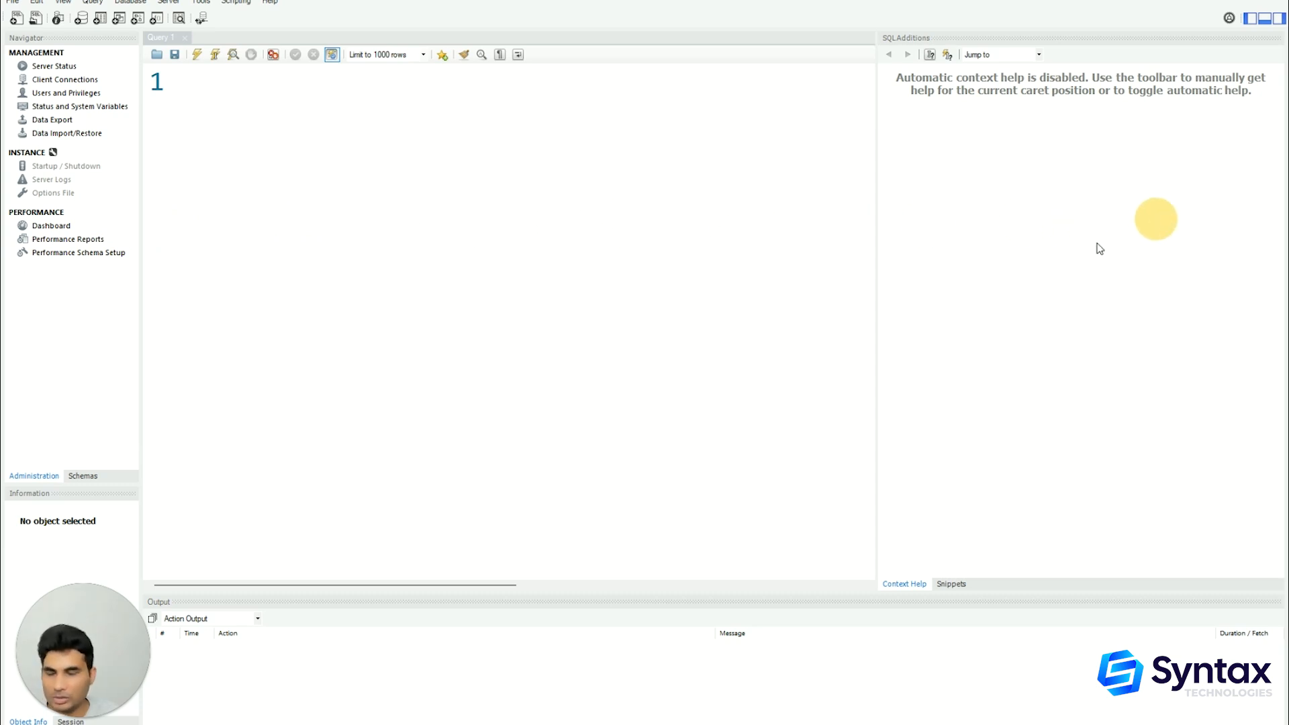
{"action": "left_click", "coordinate": [83, 477]}
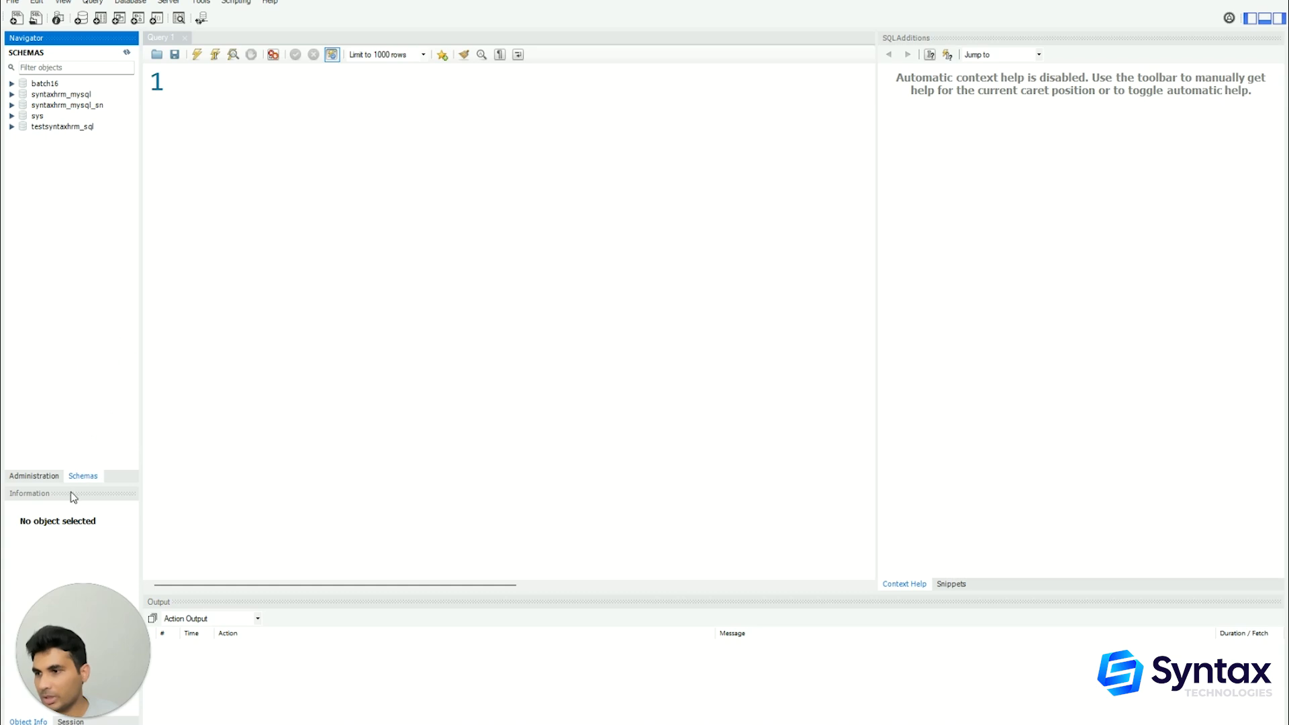
{"action": "left_click", "coordinate": [27, 476]}
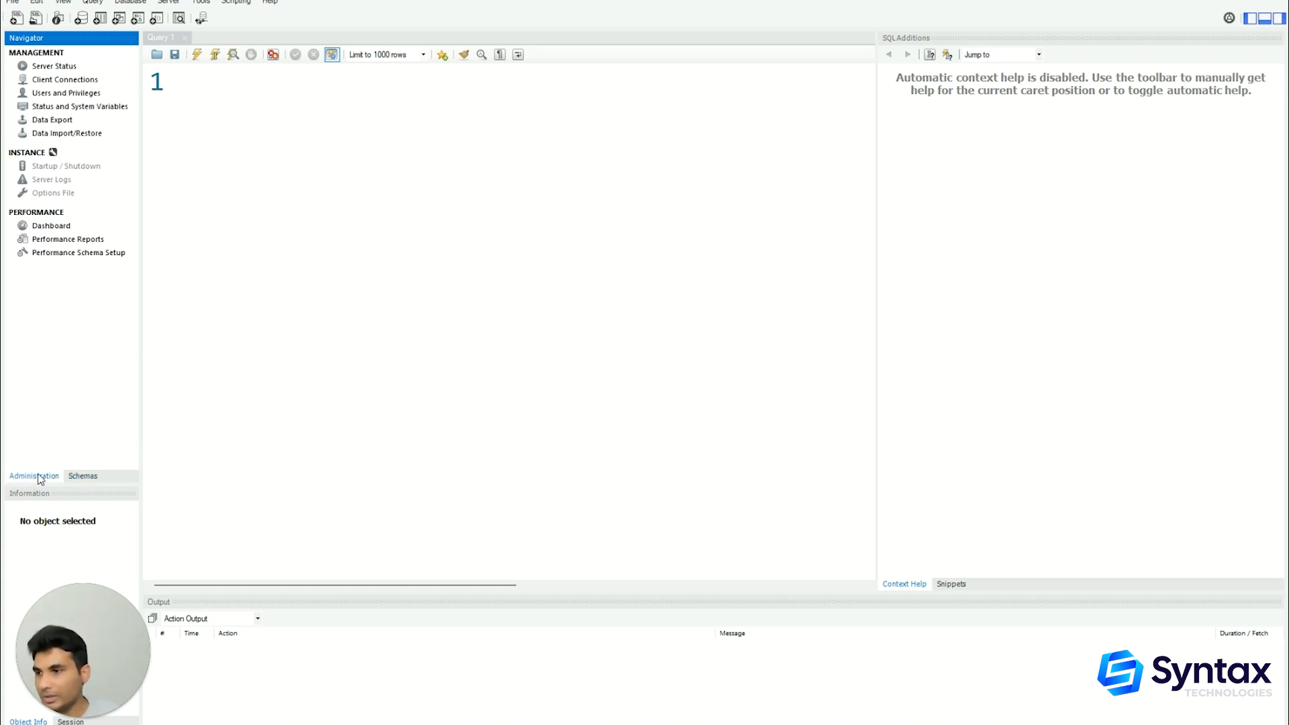
{"action": "left_click", "coordinate": [84, 476]}
{"action": "left_click", "coordinate": [45, 85]}
- Write 'use batch16;' and 'select * from person;' on two lines and execute both
{"action": "left_click", "coordinate": [196, 90]}
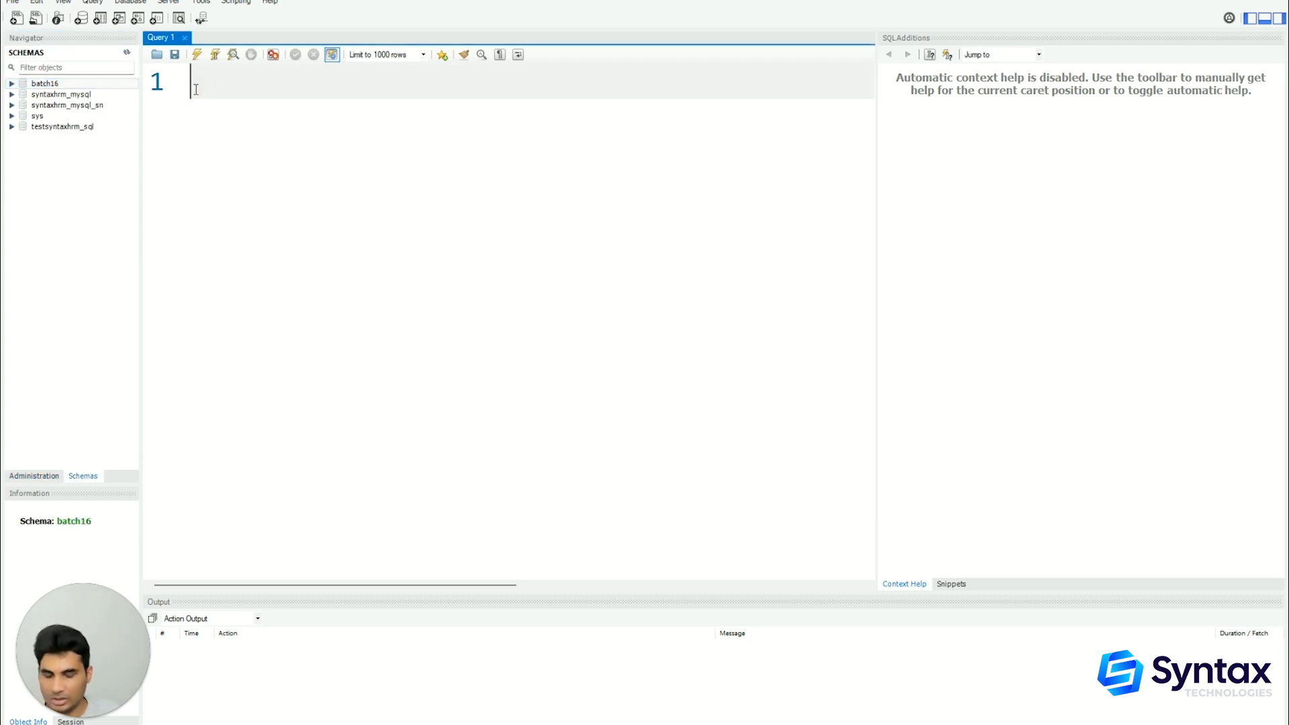
{"action": "type", "text": "use "}
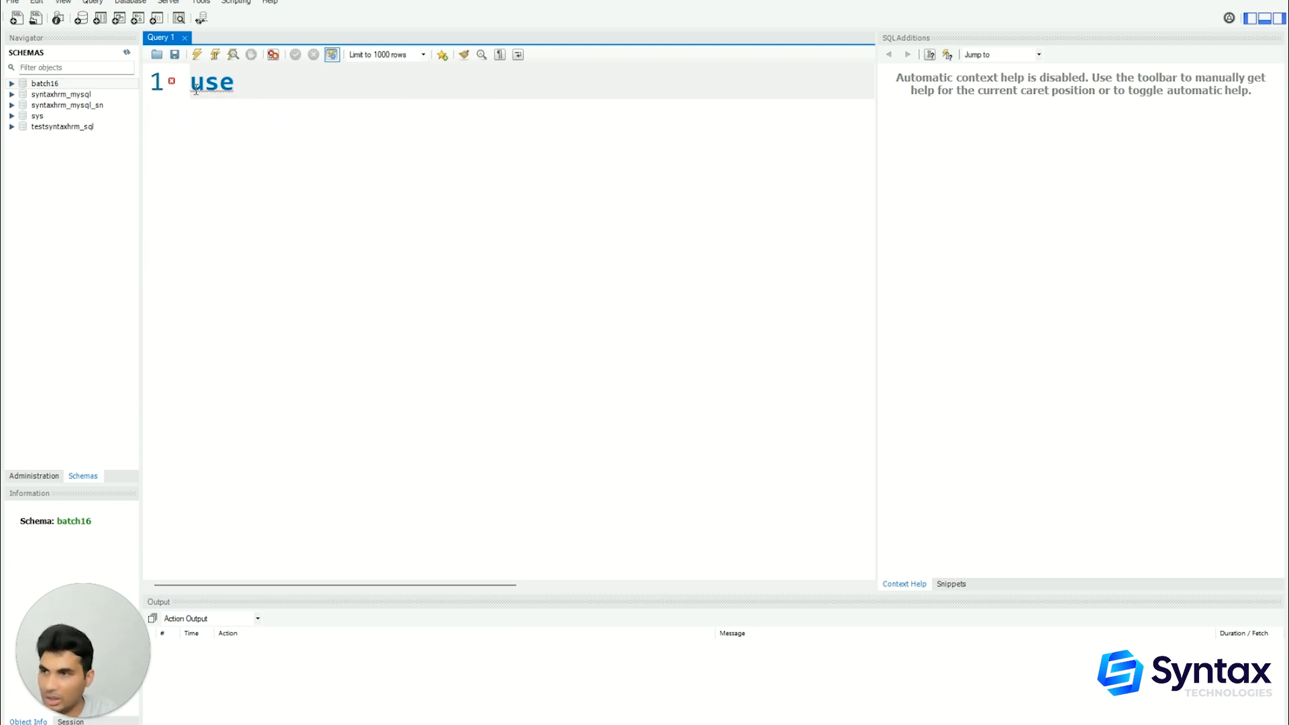
{"action": "type", "text": "batch"}
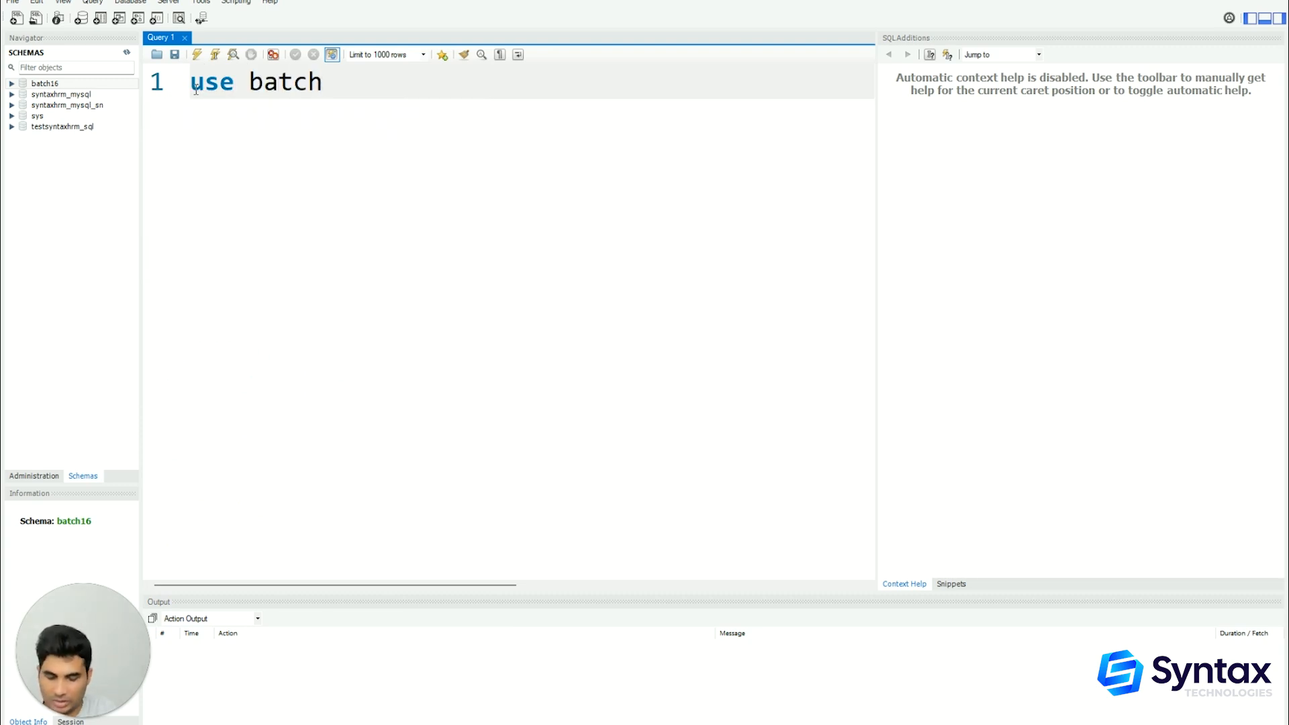
{"action": "type", "text": "16;"}
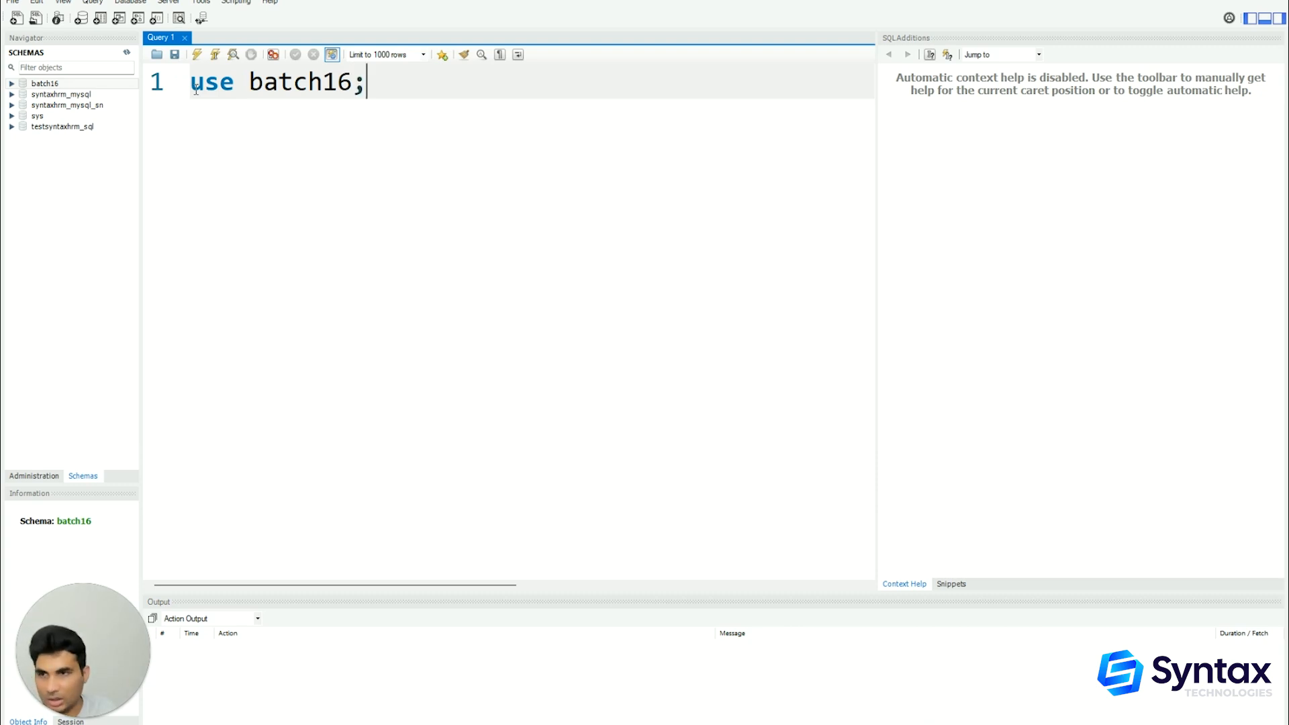
{"action": "key", "text": "Return"}
{"action": "type", "text": "select "}
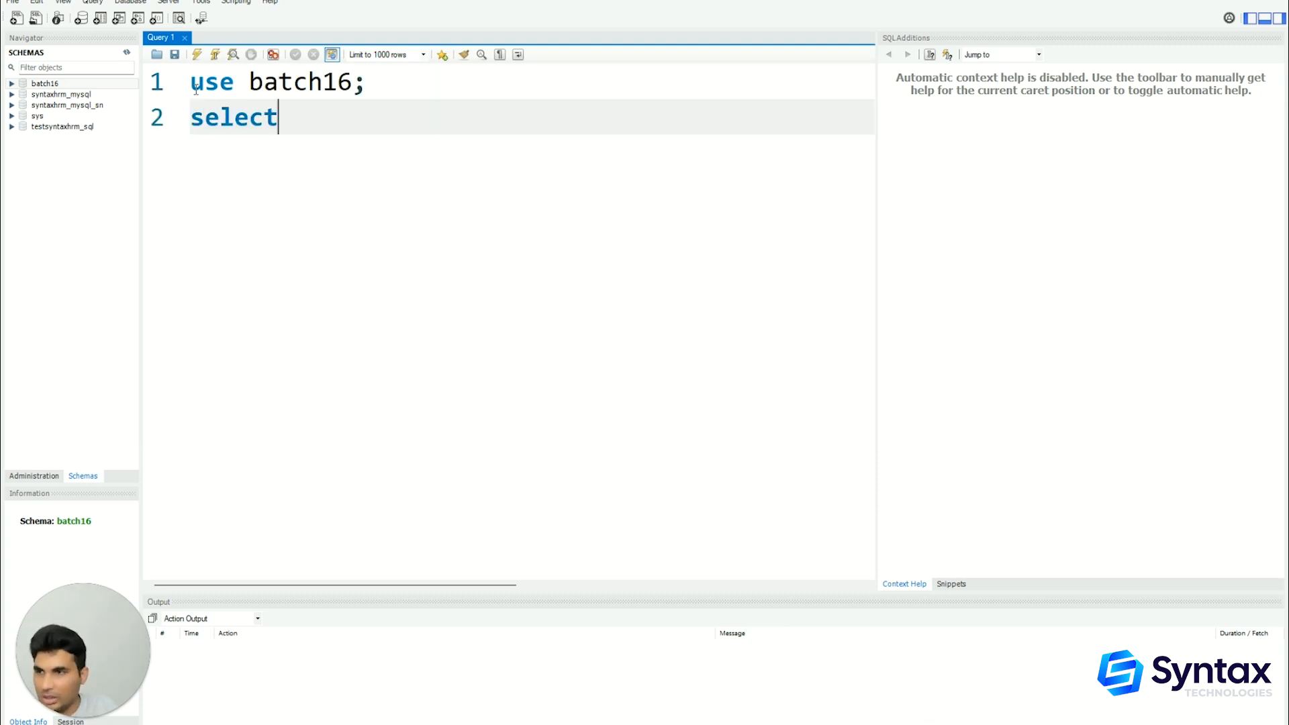
{"action": "type", "text": "* from"}
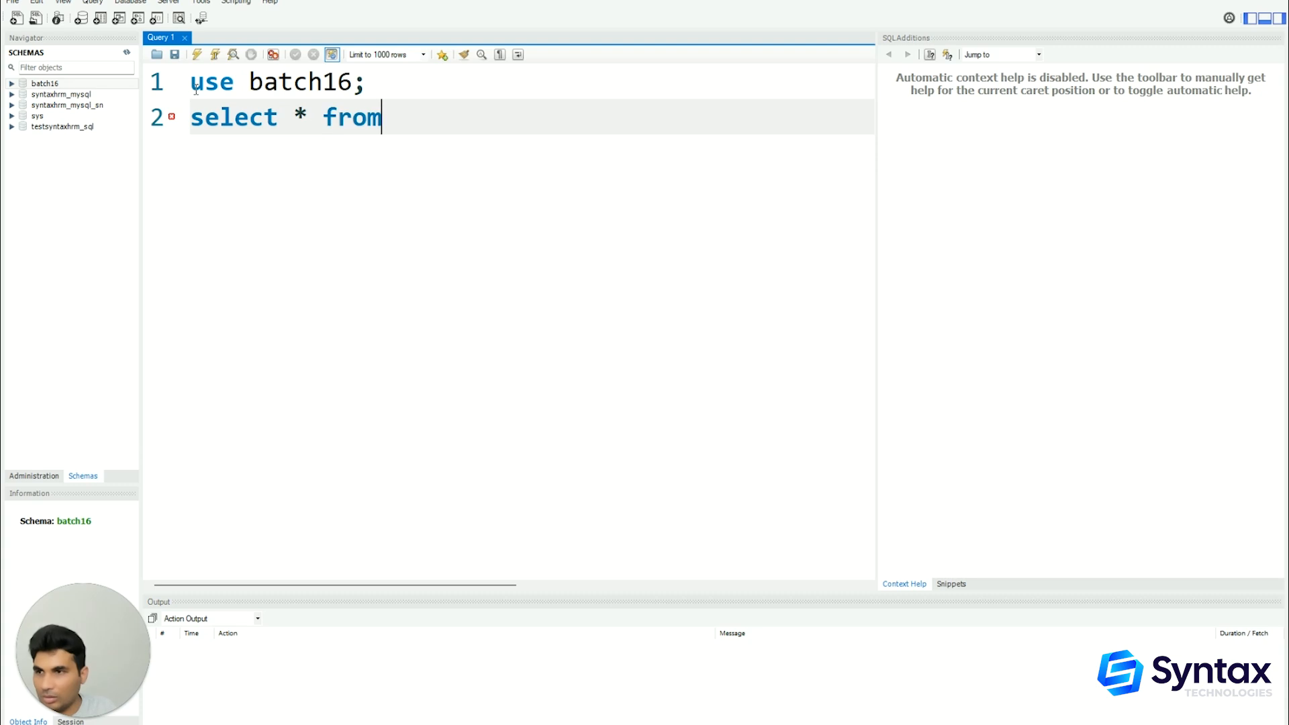
{"action": "type", "text": " person;"}
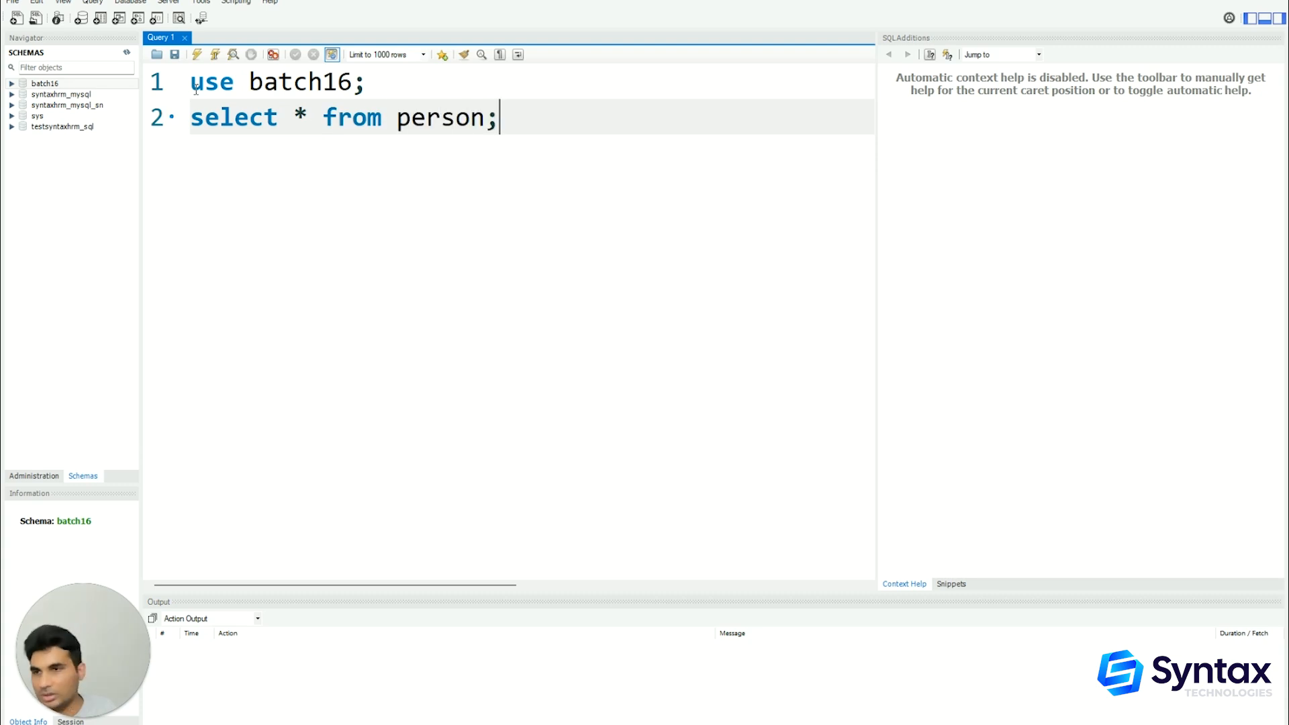
{"action": "left_click_drag", "start_coordinate": [532, 115], "coordinate": [194, 94]}
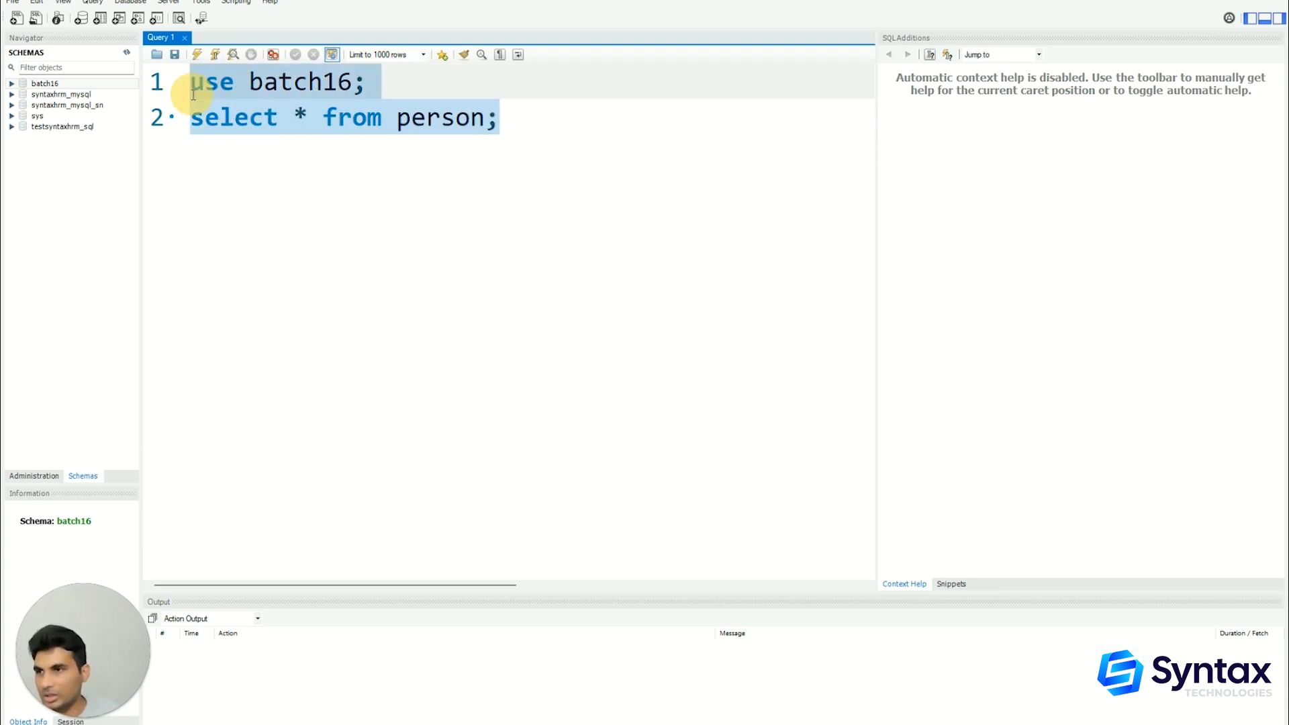
{"action": "left_click", "coordinate": [197, 55]}
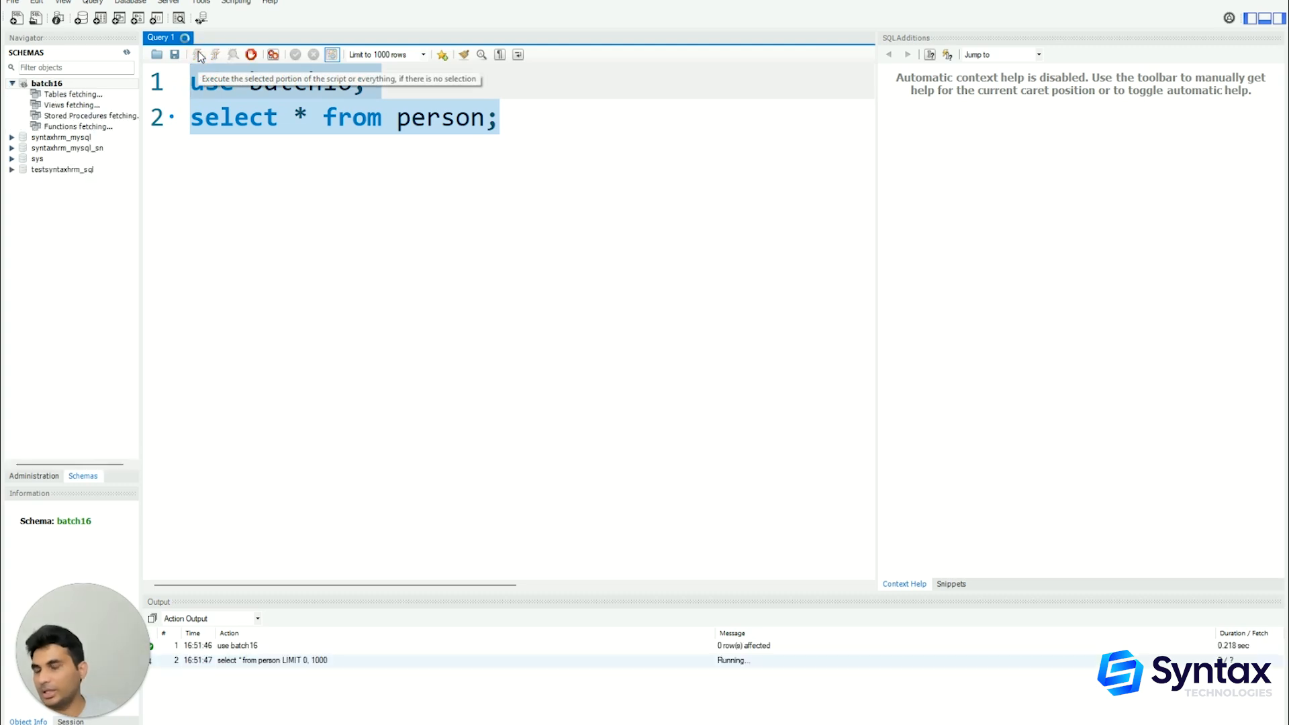